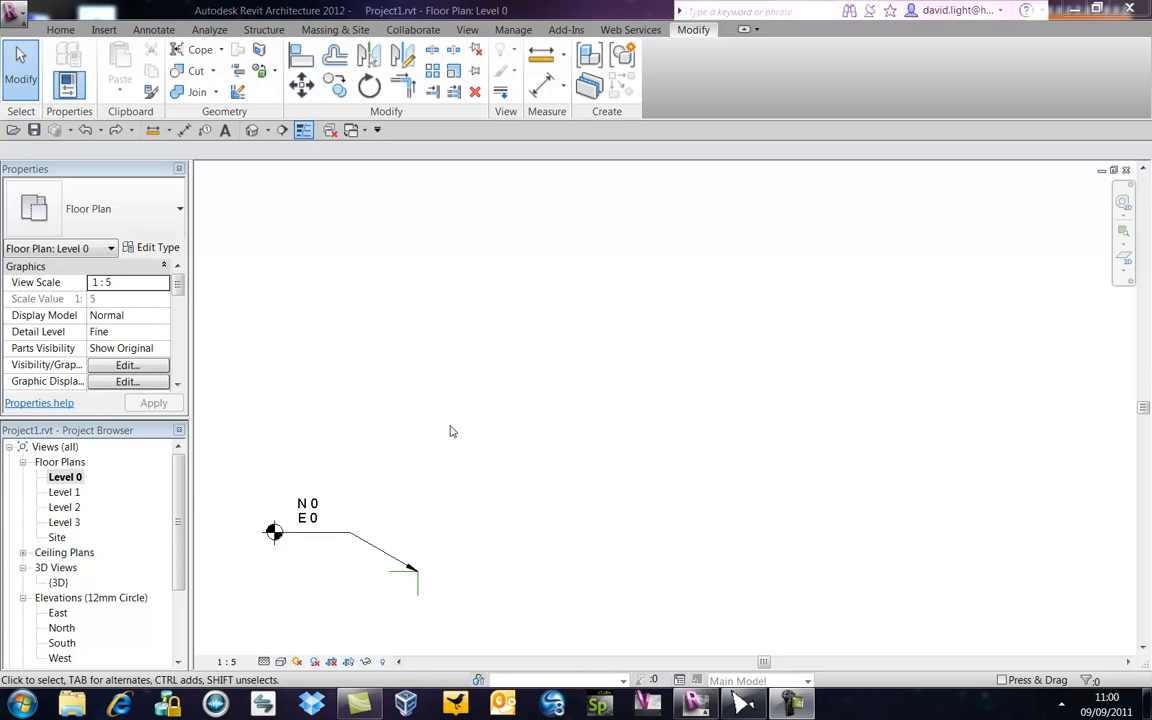
Step: Draw a horizontal thin detail line 440 long, starting at the corner of the green marker lines
{"action": "left_click", "coordinate": [155, 31]}
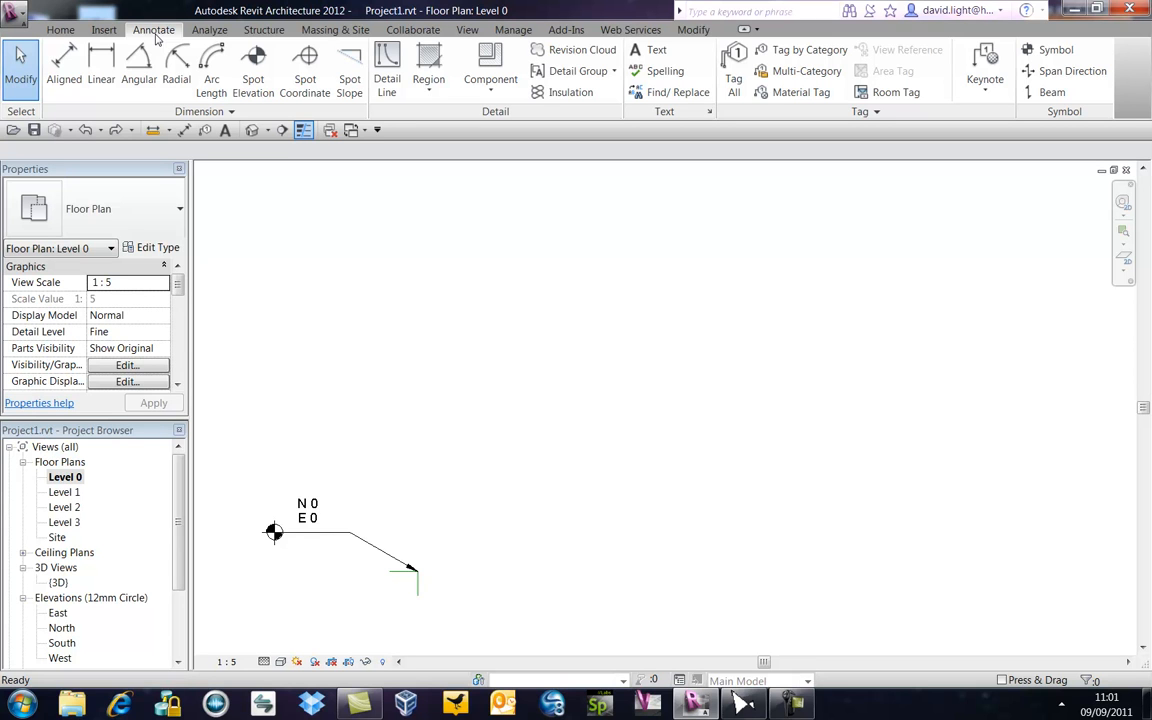
{"action": "left_click", "coordinate": [397, 92]}
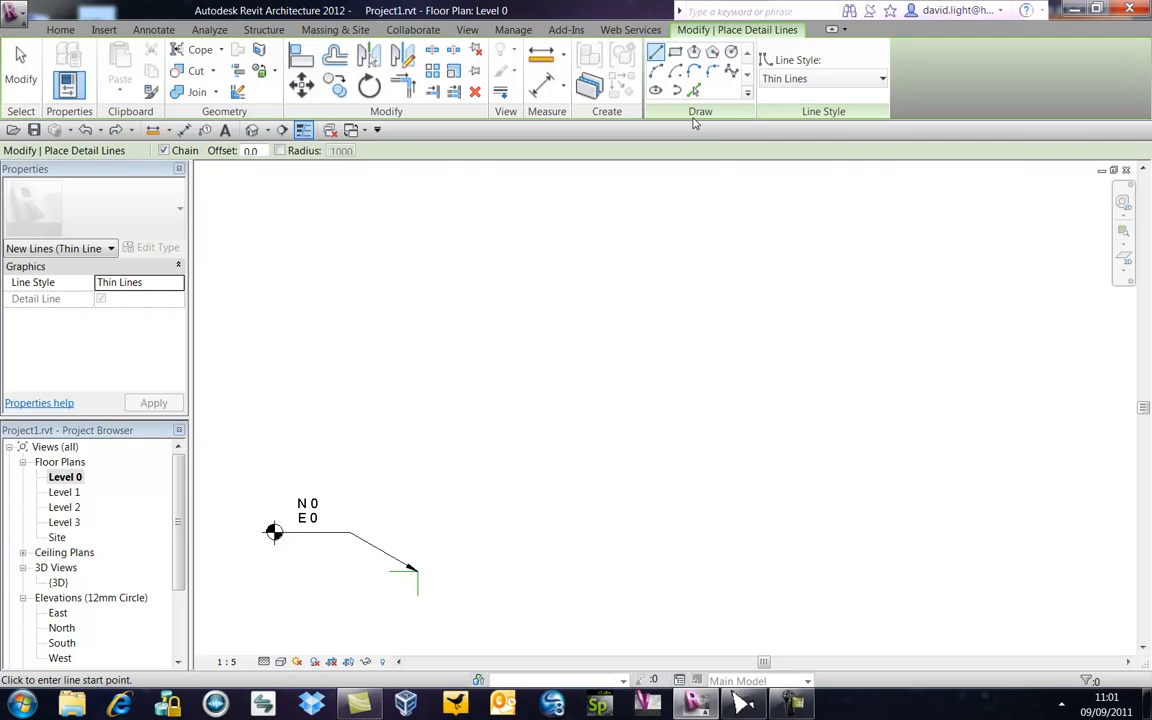
{"action": "mouse_move", "coordinate": [549, 518]}
{"action": "middle_mouse_down"}
{"action": "mouse_move", "coordinate": [597, 532]}
{"action": "mouse_move", "coordinate": [585, 542]}
{"action": "middle_mouse_up"}
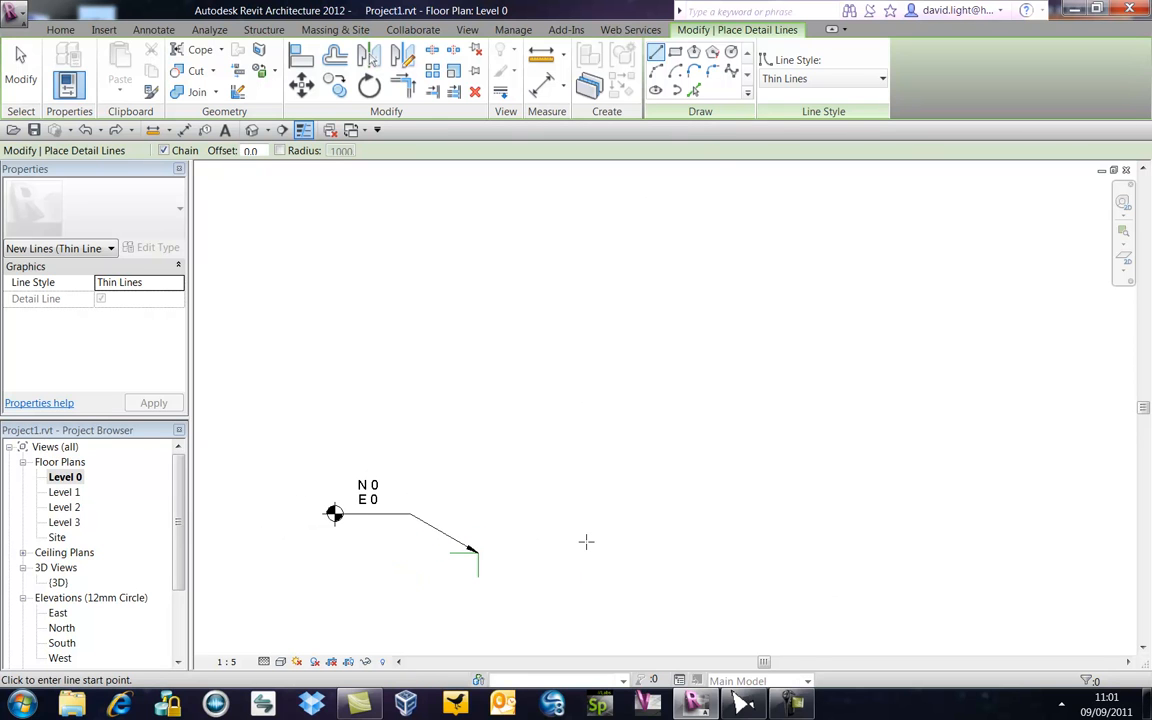
{"action": "left_click", "coordinate": [478, 552]}
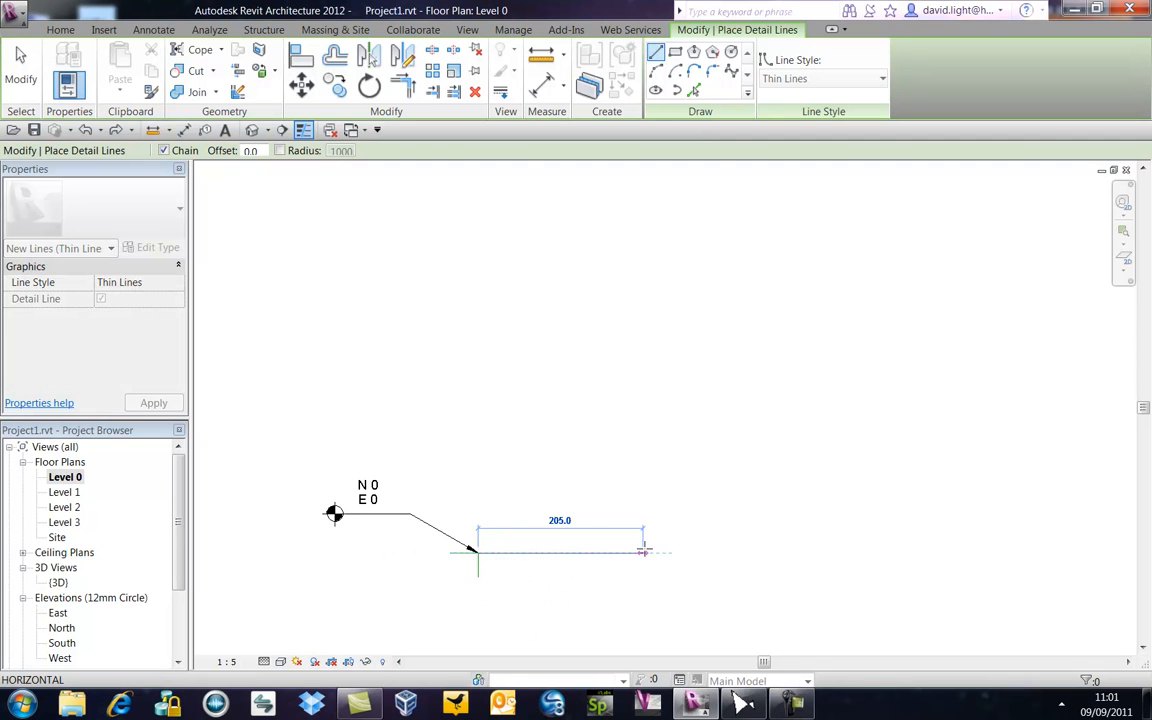
{"action": "type", "text": "44"}
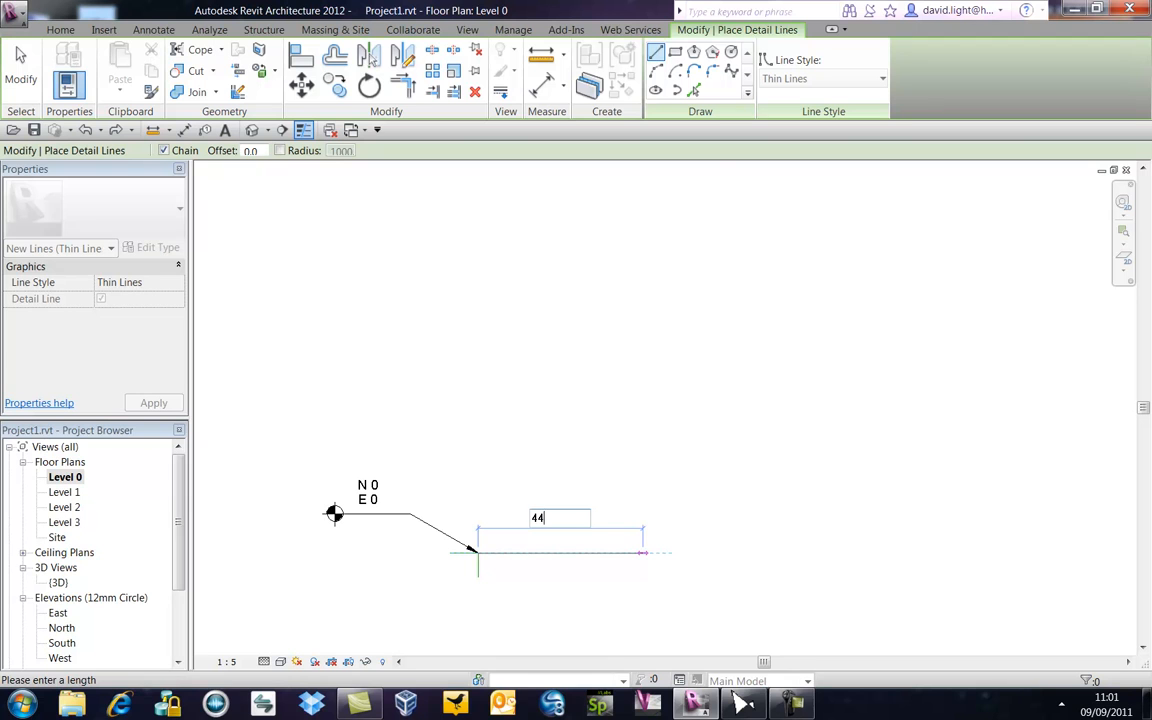
{"action": "type", "text": "8"}
{"action": "key", "text": "Return"}
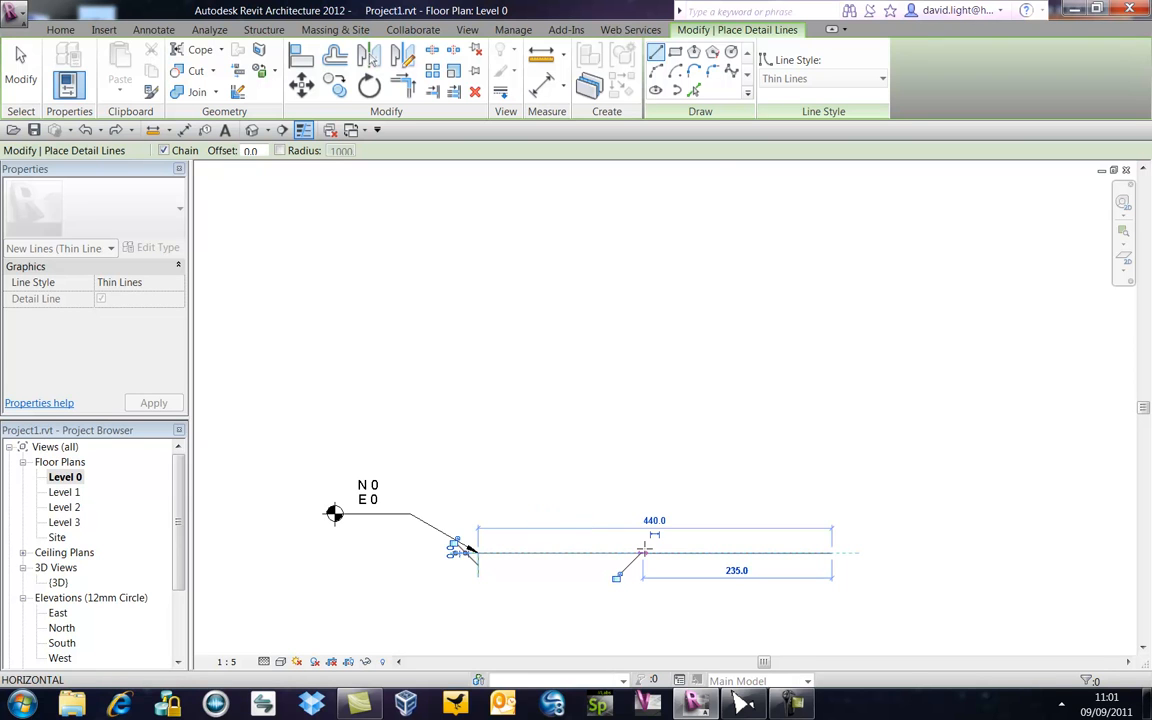
{"action": "key", "text": "Escape"}
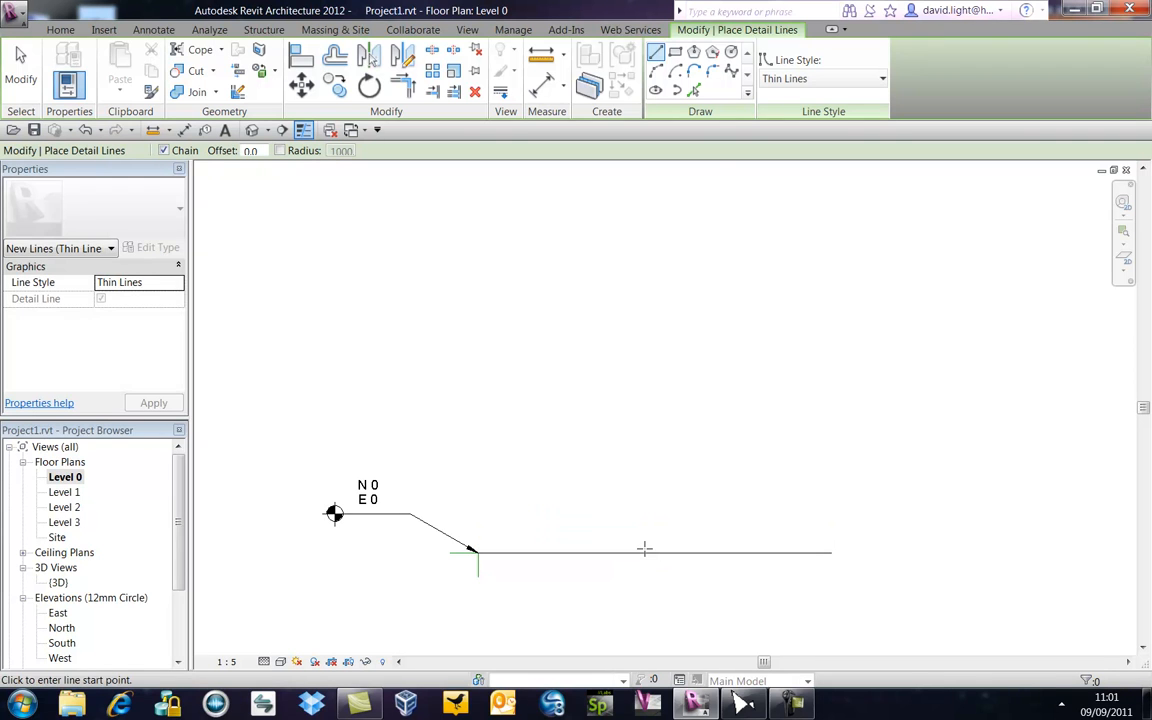
Step: Draw an open three-sided outline just above the base line: 215 across, 215 up, and back level with the starting point
{"action": "left_click", "coordinate": [478, 548]}
{"action": "type", "text": "215"}
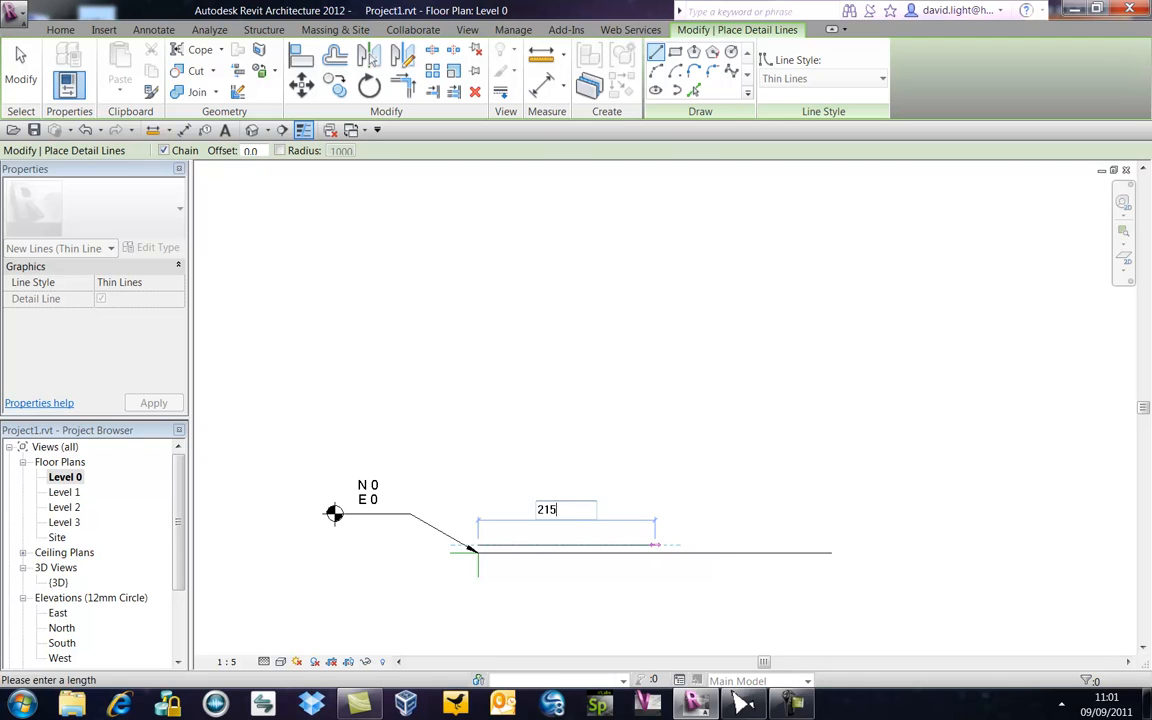
{"action": "key", "text": "Return"}
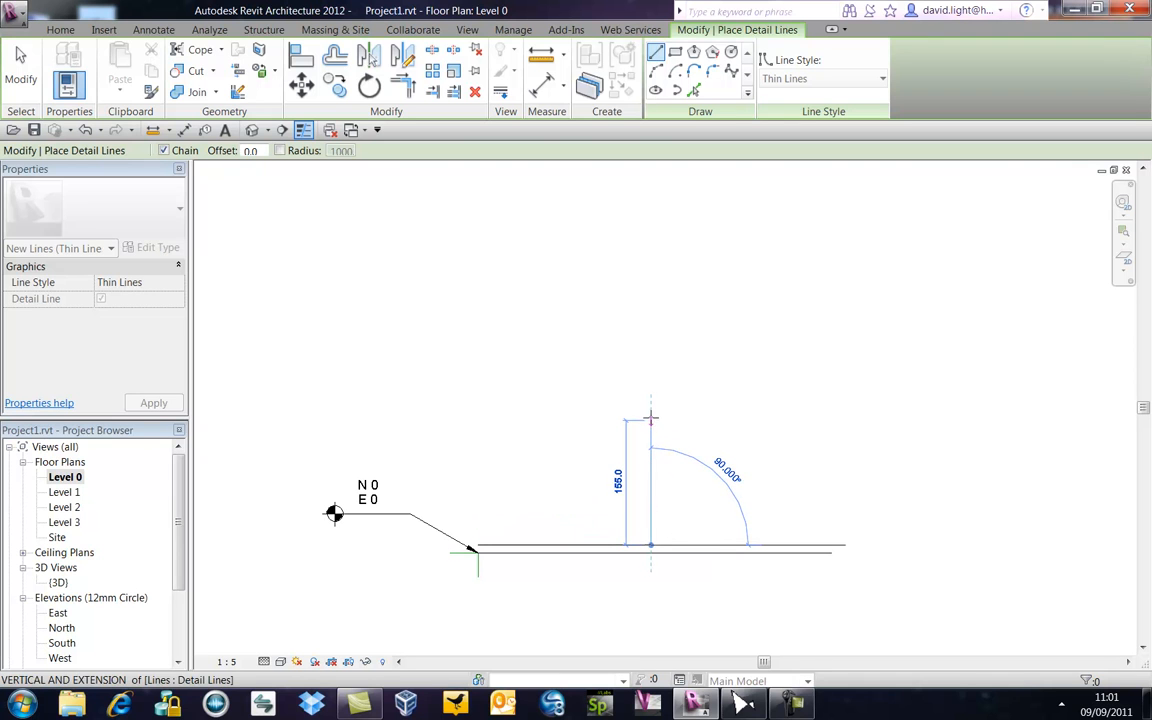
{"action": "type", "text": "215"}
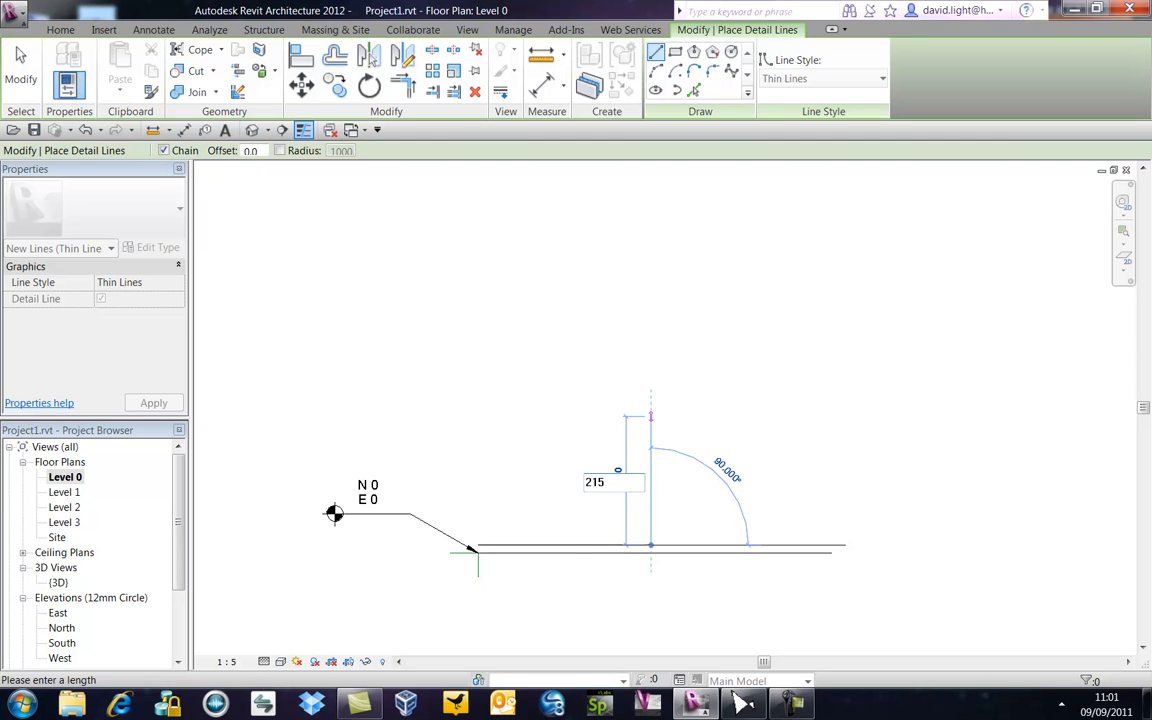
{"action": "key", "text": "Return"}
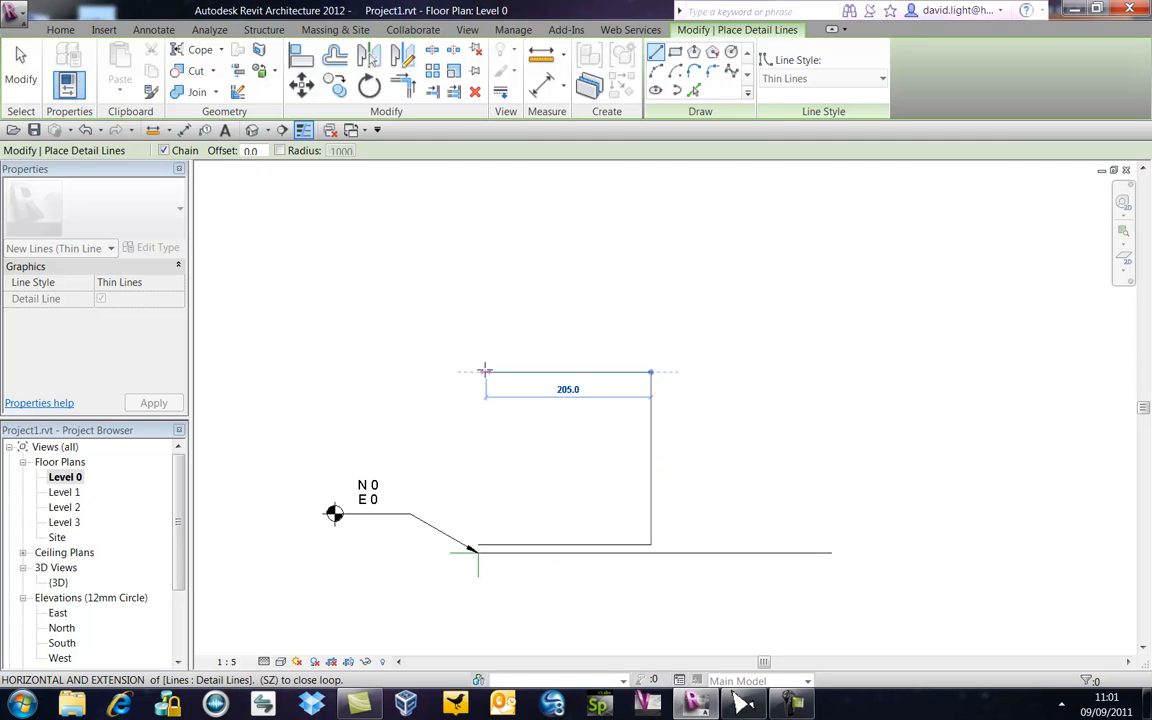
{"action": "left_click", "coordinate": [478, 371]}
{"action": "key", "text": "Escape"}
{"action": "key", "text": "Escape"}
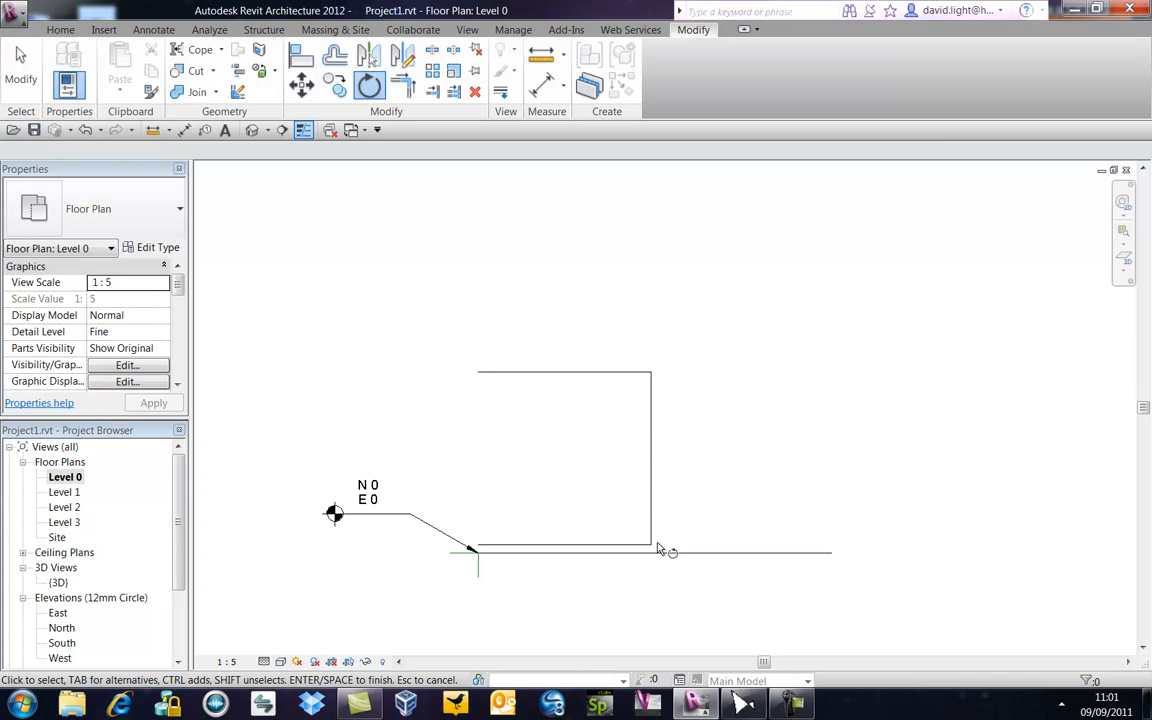
{"action": "key", "text": "Escape"}
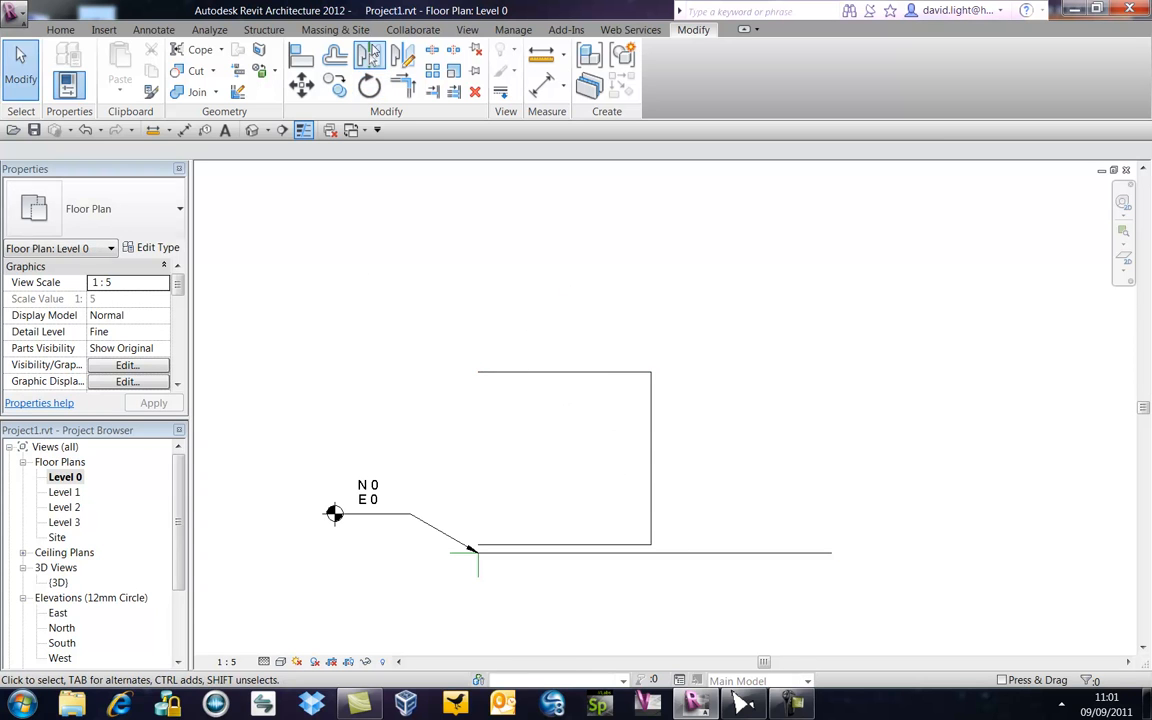
Step: Draw a horizontal detail line 225 long, starting 10 beyond the outline's lower corner and in line with its bottom edge
{"action": "left_click", "coordinate": [153, 30]}
{"action": "left_click", "coordinate": [198, 30]}
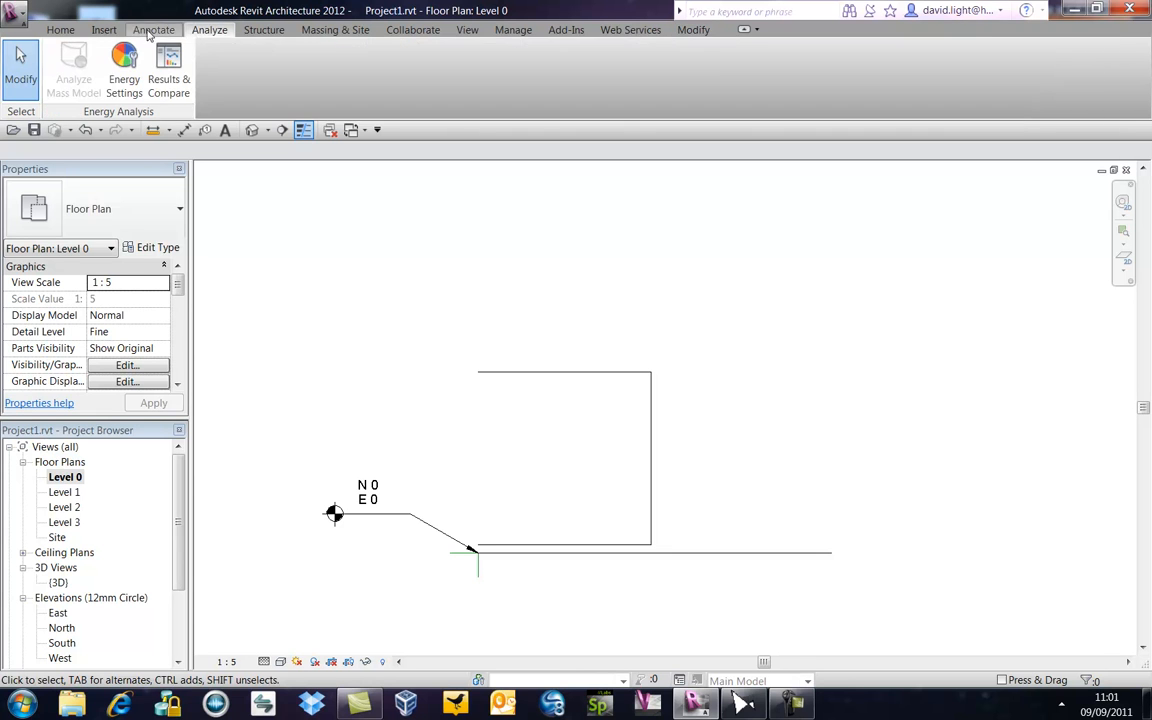
{"action": "left_click", "coordinate": [145, 30]}
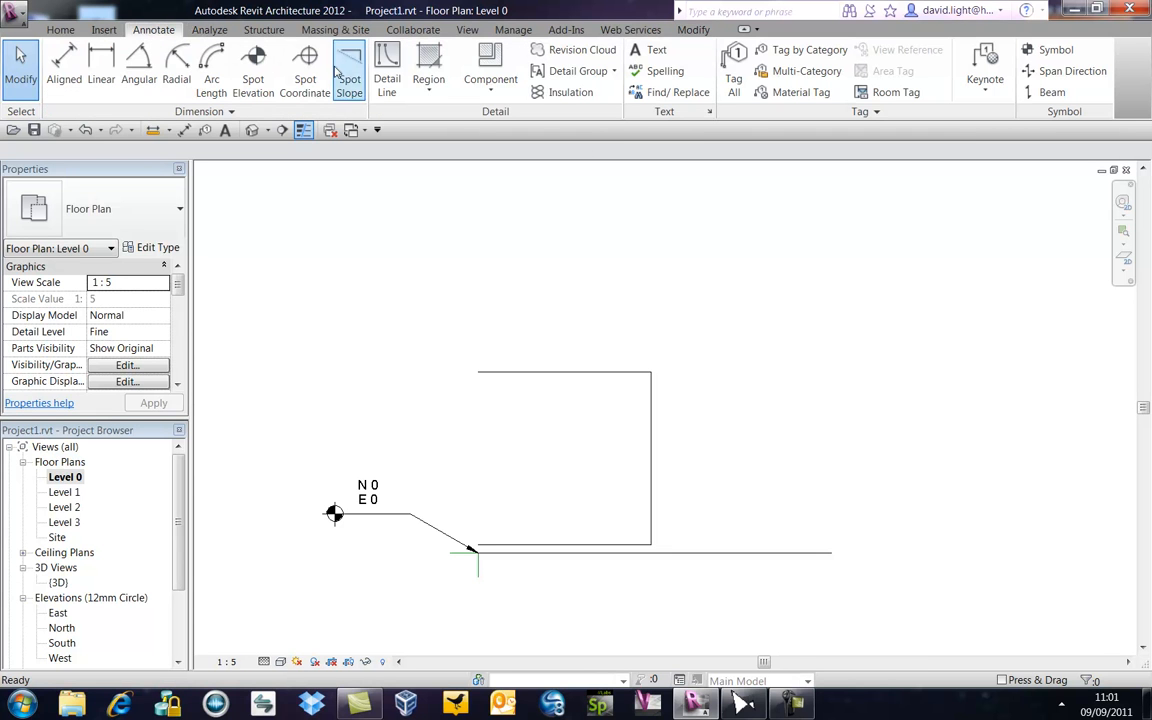
{"action": "left_click", "coordinate": [395, 90]}
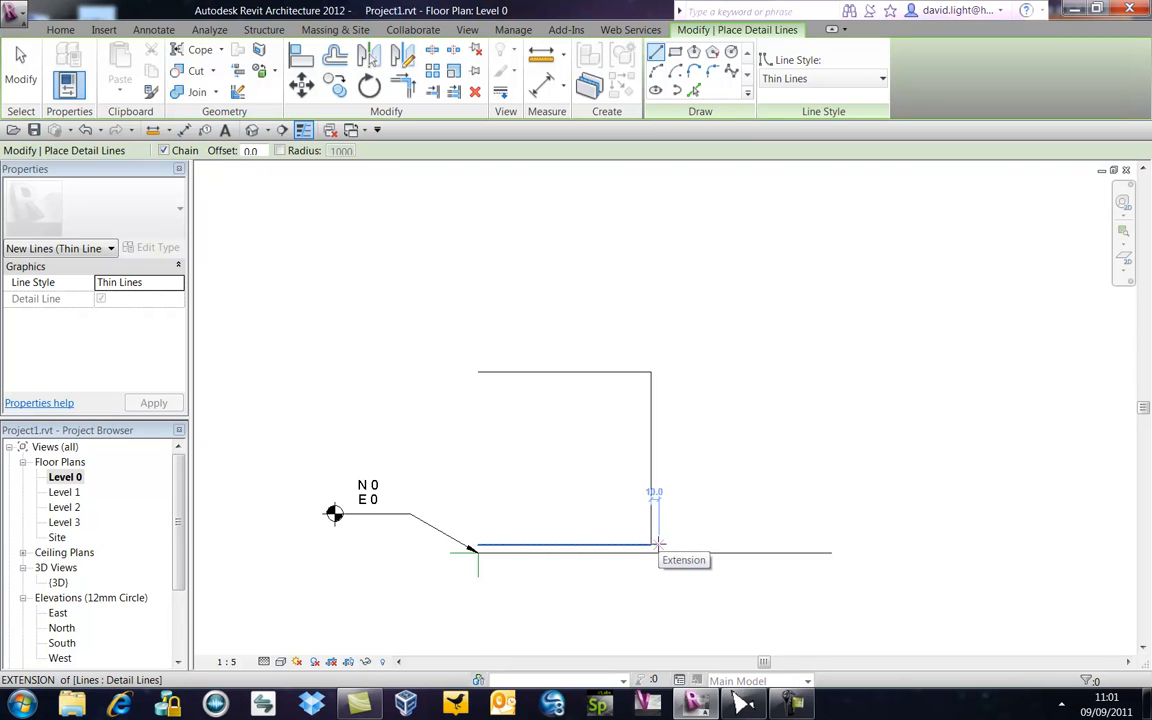
{"action": "left_click", "coordinate": [658, 545]}
{"action": "type", "text": "225"}
{"action": "key", "text": "Return"}
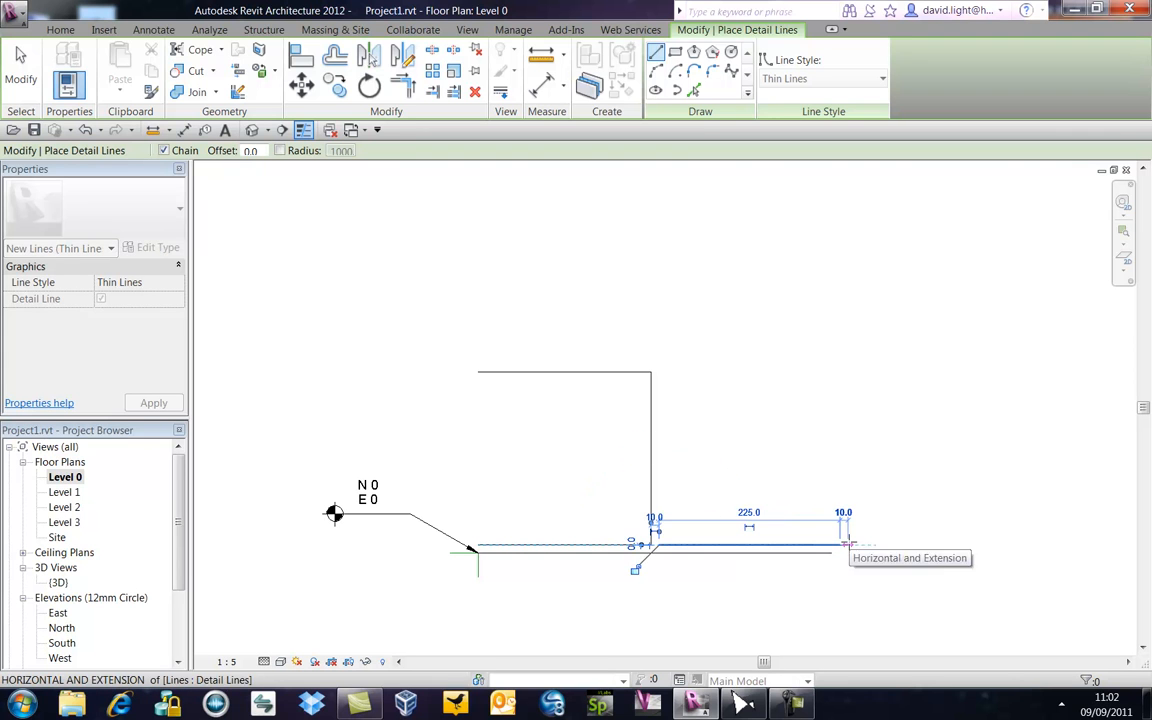
{"action": "key", "text": "Escape"}
Step: From the start of the 225 line, draw a vertical line up to the first outline's top level, continued by a 225 horizontal line
{"action": "left_click", "coordinate": [658, 545]}
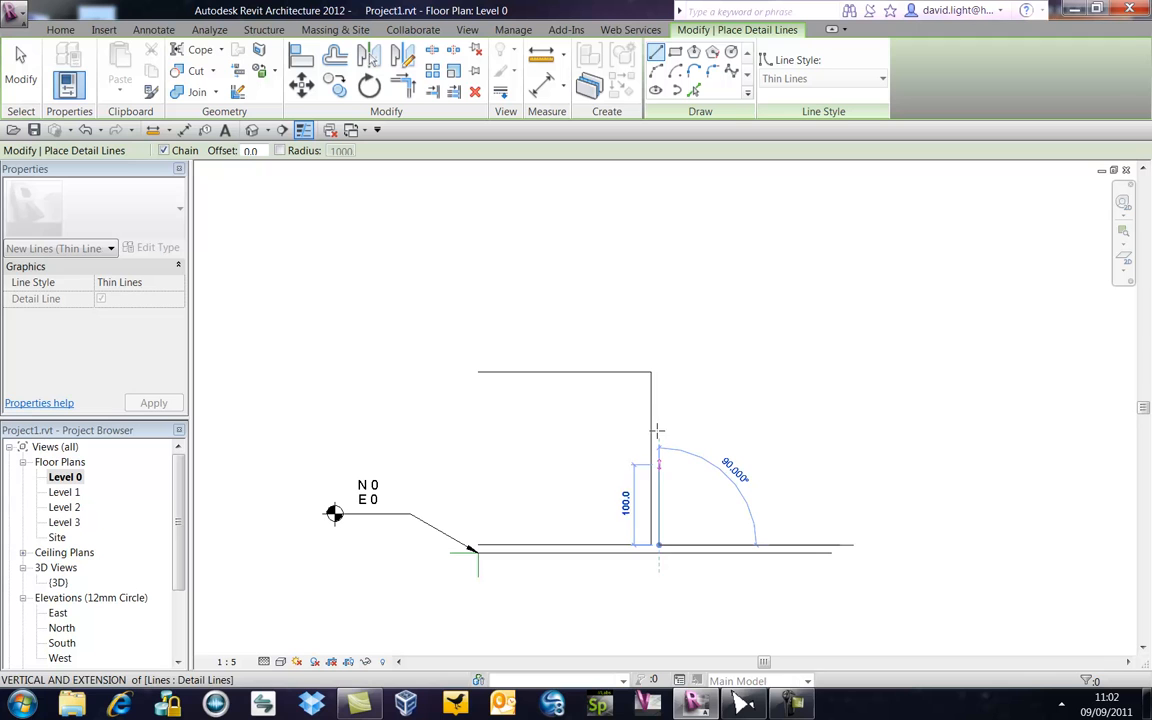
{"action": "left_click", "coordinate": [658, 372]}
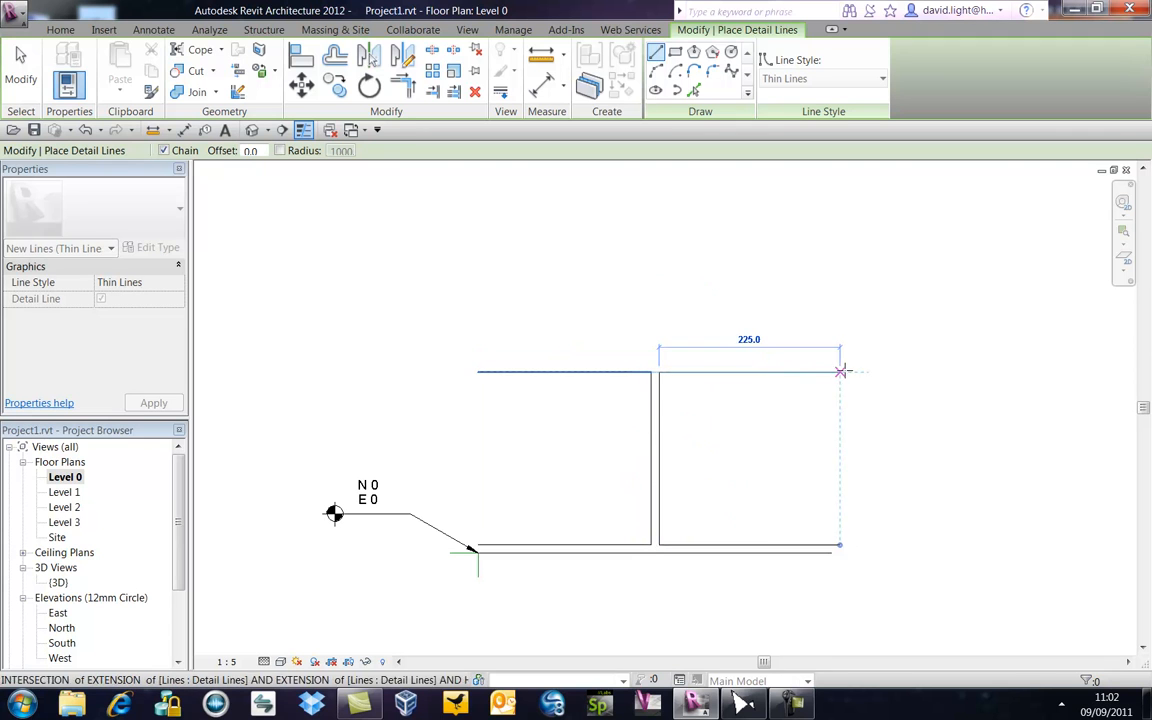
{"action": "type", "text": "225"}
{"action": "key", "text": "Return"}
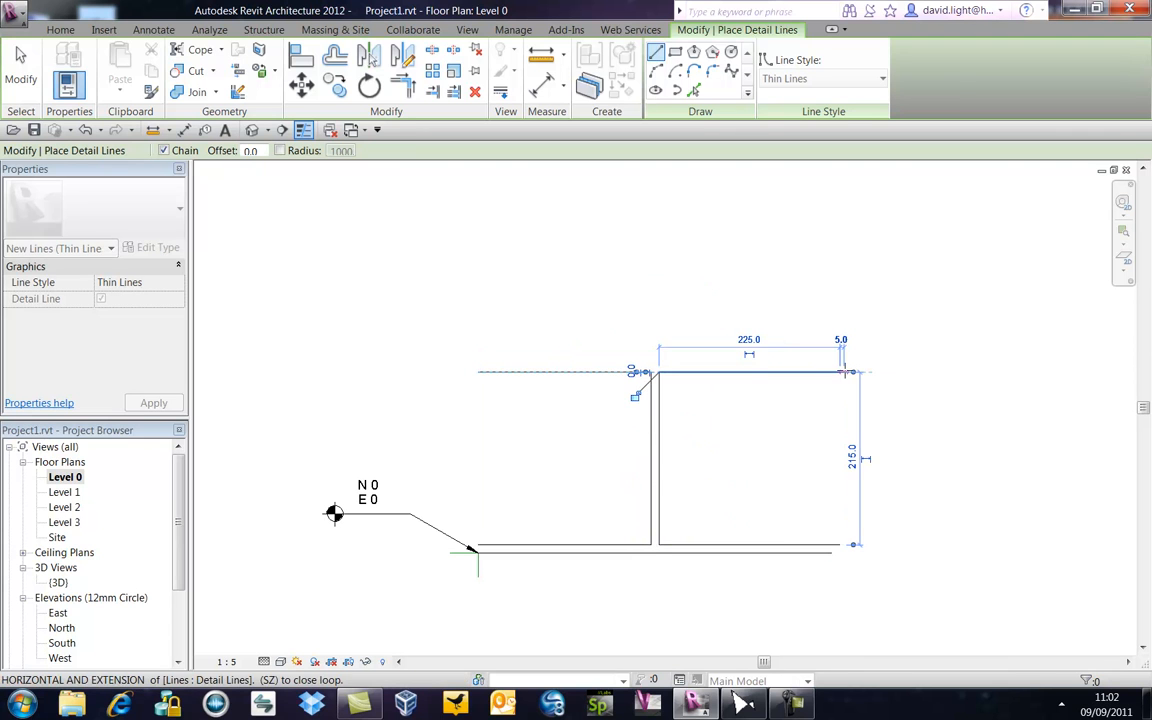
{"action": "key", "text": "Escape"}
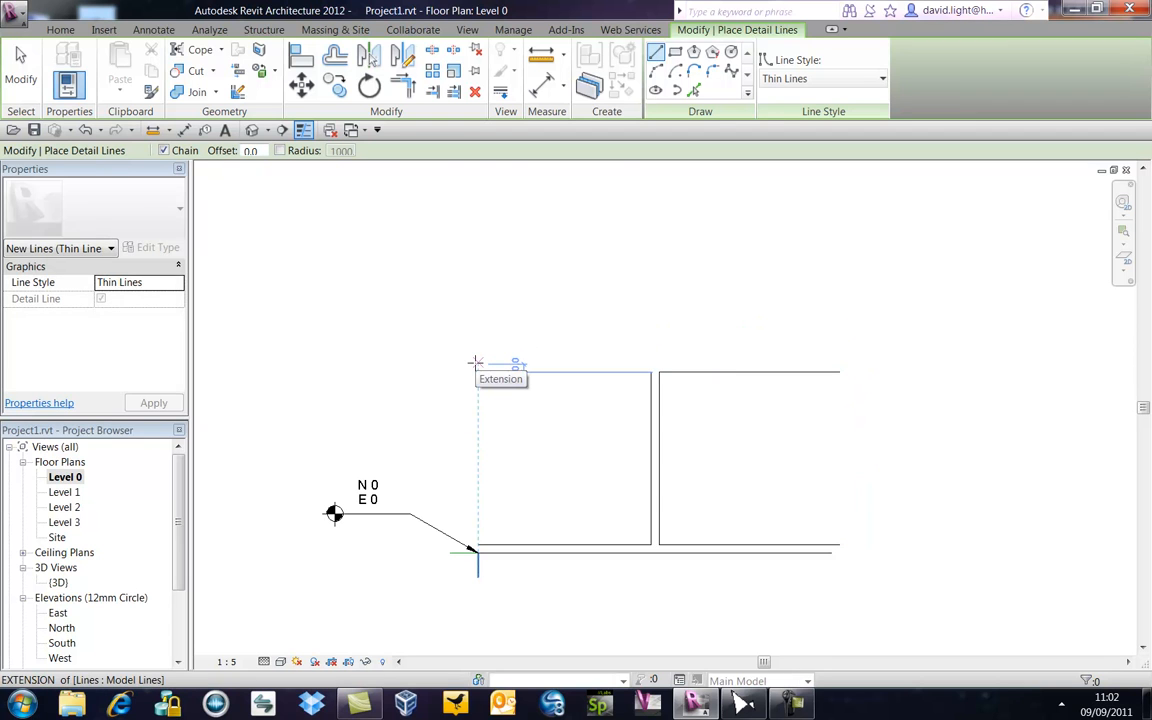
Step: Draw a 440 horizontal line 10 above the two outlines, continued by a vertical line 215 long going up from its far end
{"action": "left_click", "coordinate": [477, 363]}
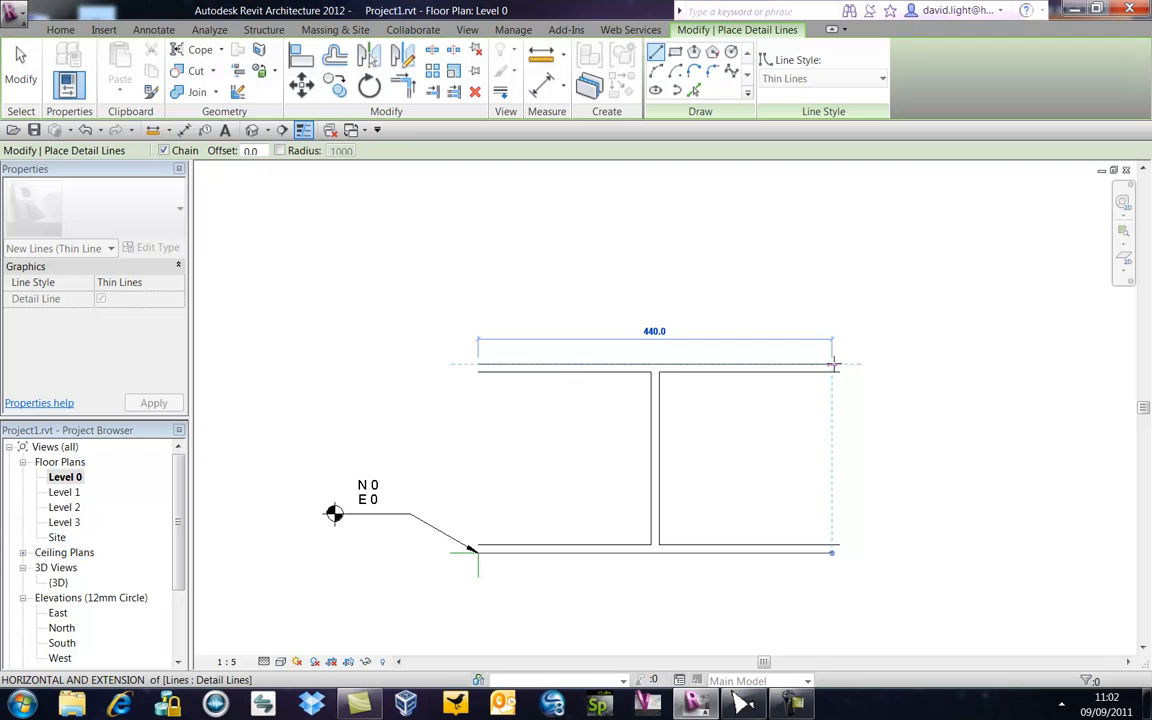
{"action": "type", "text": "440"}
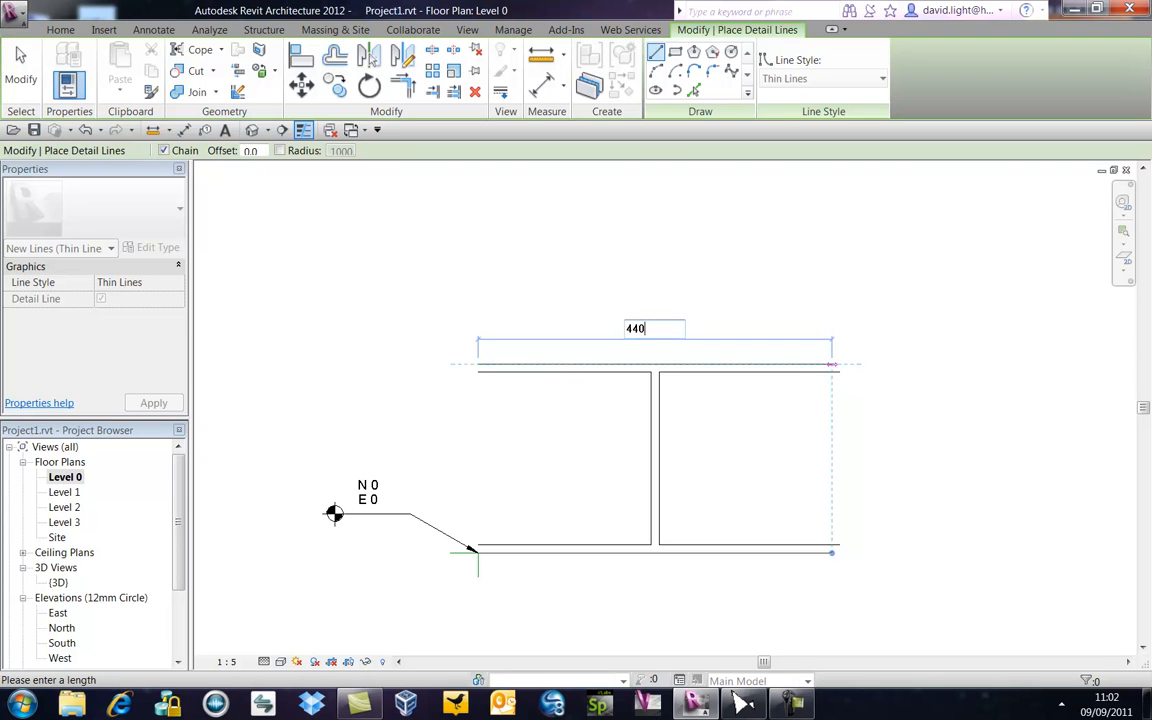
{"action": "key", "text": "Return"}
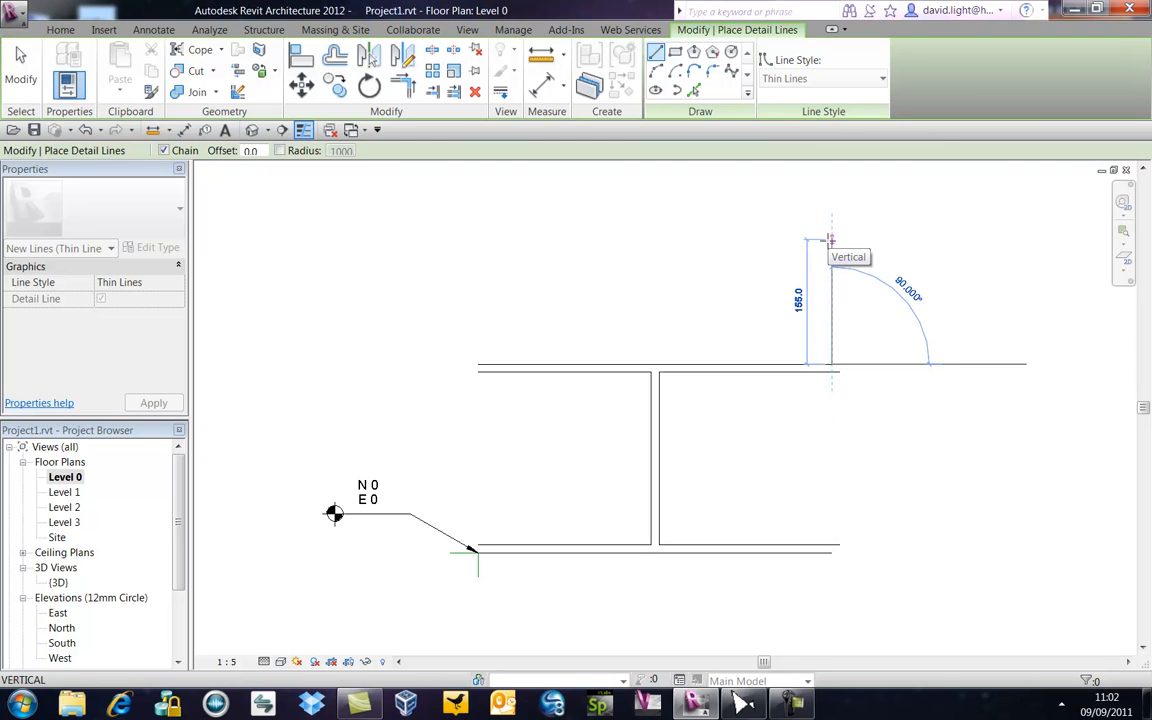
{"action": "type", "text": "220"}
{"action": "key", "text": "Return"}
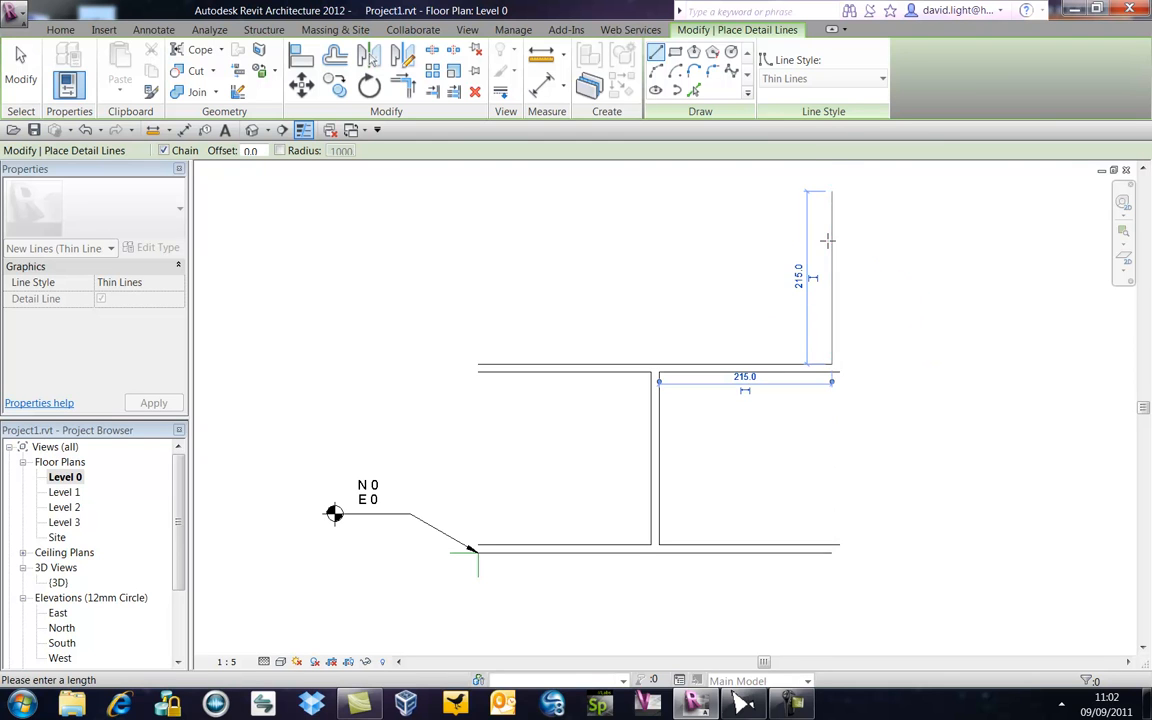
{"action": "key", "text": "Escape"}
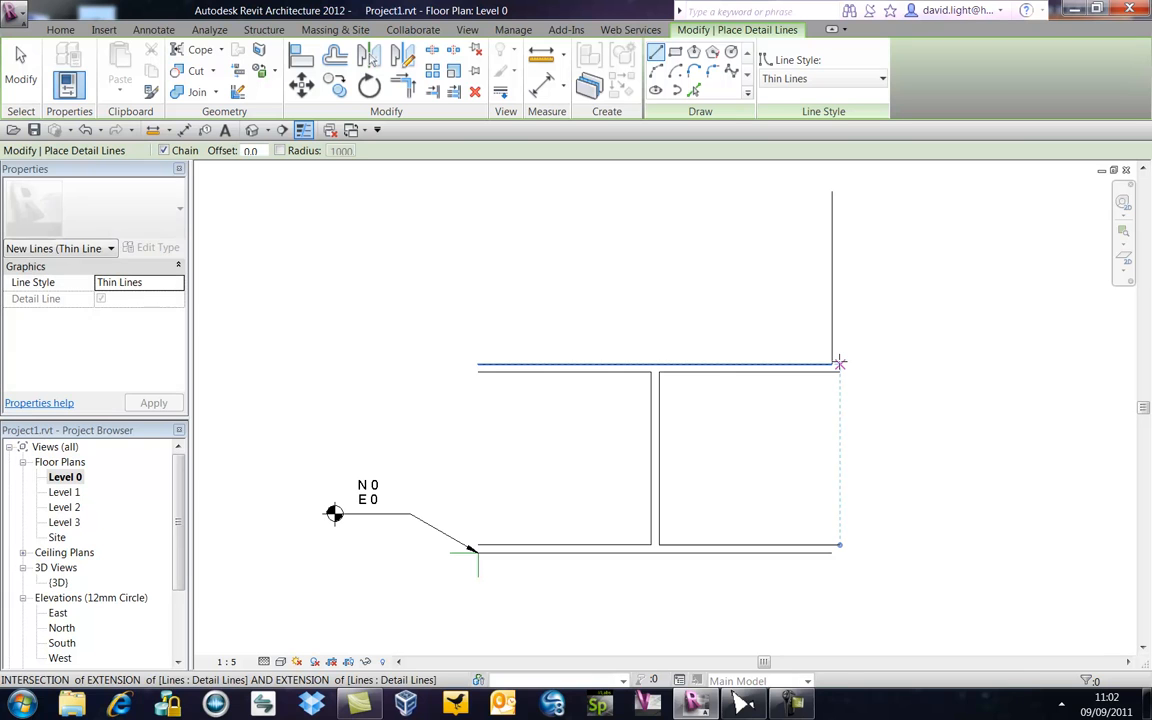
Step: Draw a second vertical line parallel to the upper one, aligned with the 225 lines' ends, matching its height, and finish drawing detail lines
{"action": "left_click", "coordinate": [839, 363]}
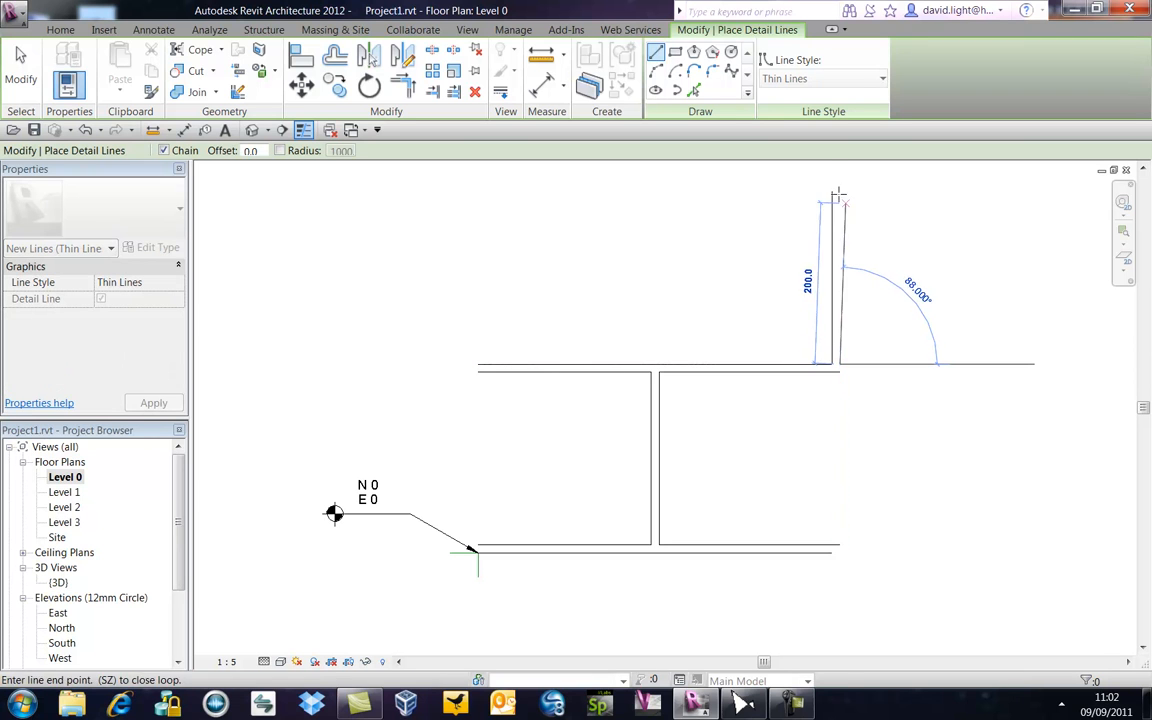
{"action": "left_click", "coordinate": [839, 190]}
{"action": "key", "text": "Escape"}
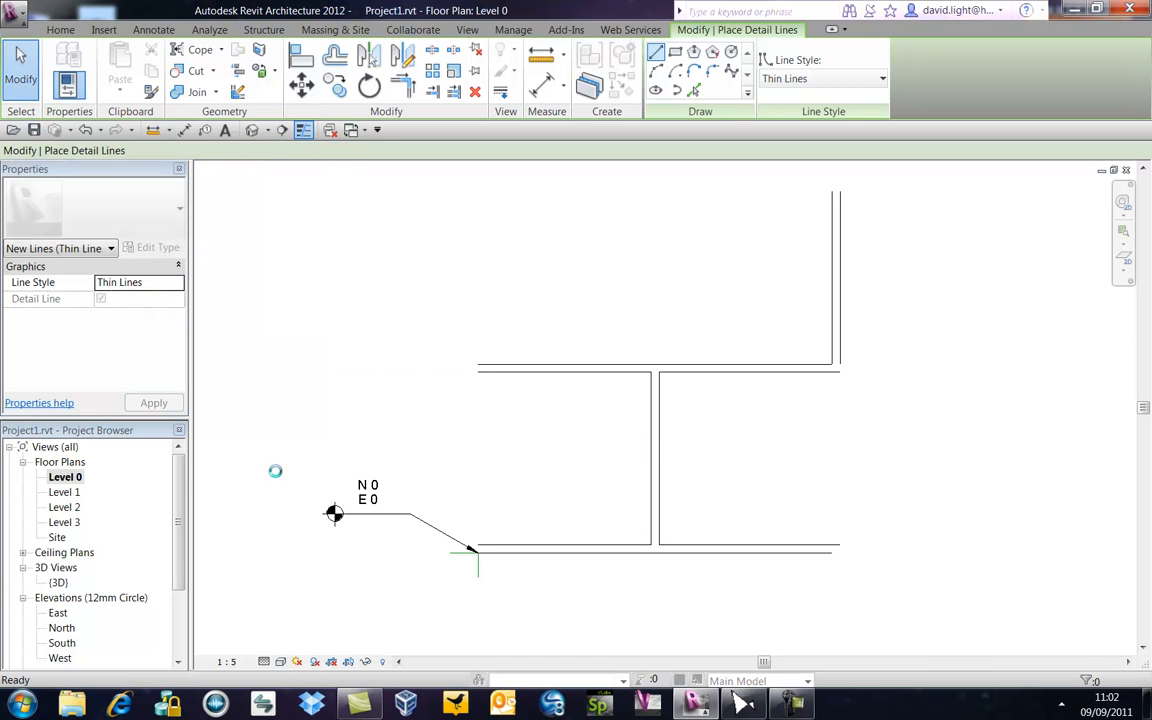
{"action": "left_click", "coordinate": [692, 418]}
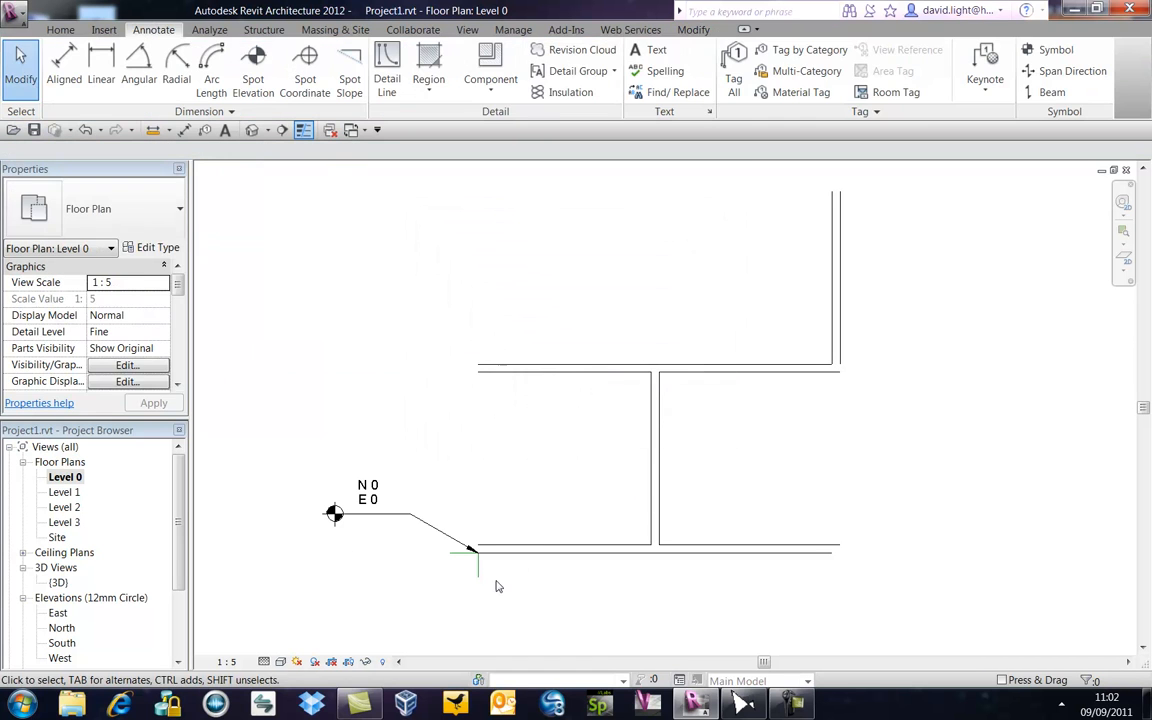
Step: Delete the spot coordinate annotation and the two green marker lines at the origin
{"action": "left_click", "coordinate": [413, 518]}
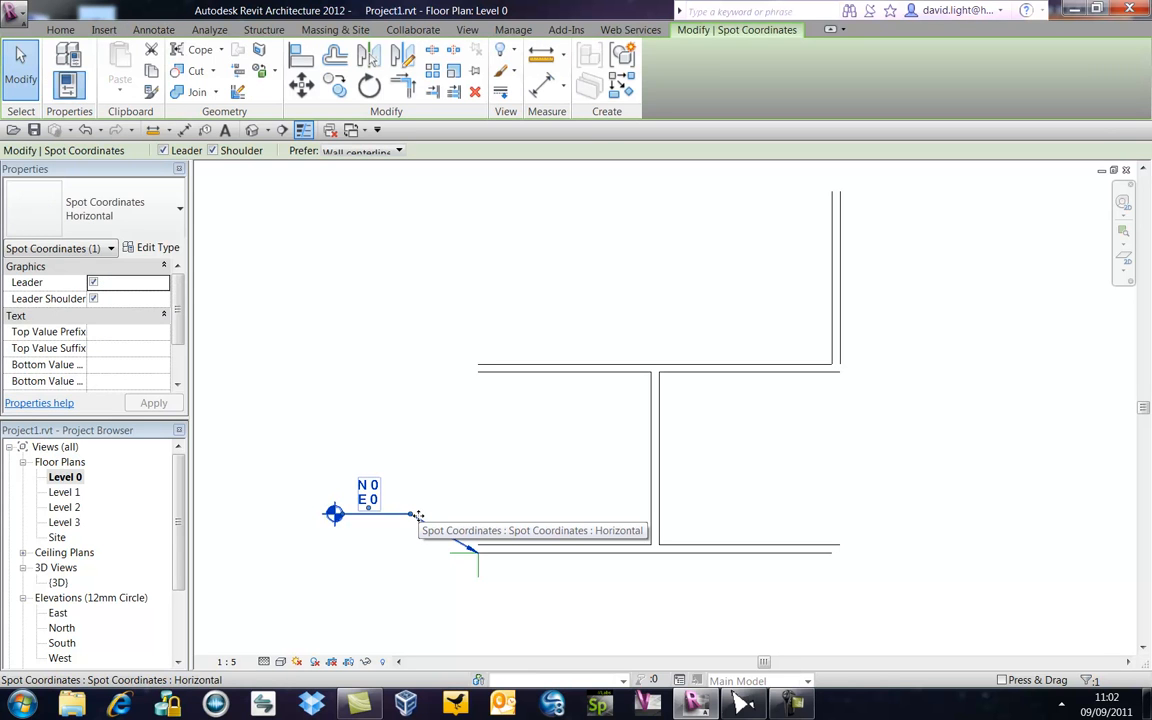
{"action": "key", "text": "Delete"}
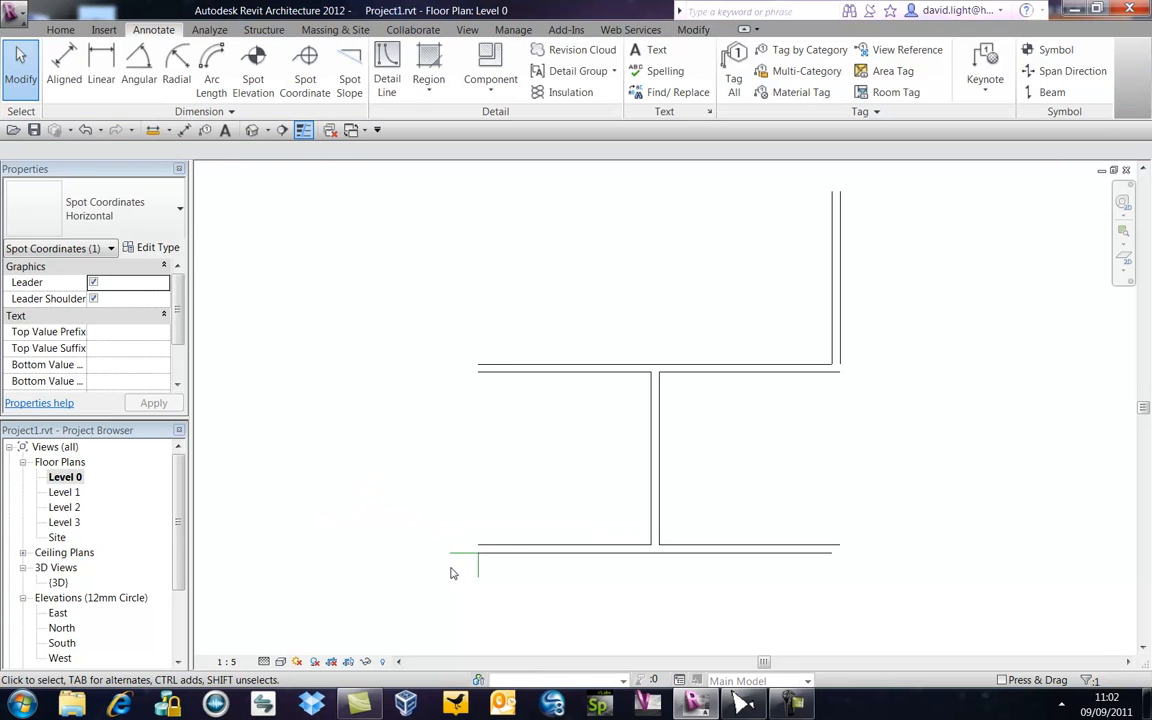
{"action": "left_click", "coordinate": [462, 554]}
{"action": "key", "text": "Delete"}
{"action": "left_click", "coordinate": [478, 568]}
{"action": "key", "text": "Delete"}
{"action": "middle_click_drag", "start_coordinate": [563, 491], "coordinate": [527, 528]}
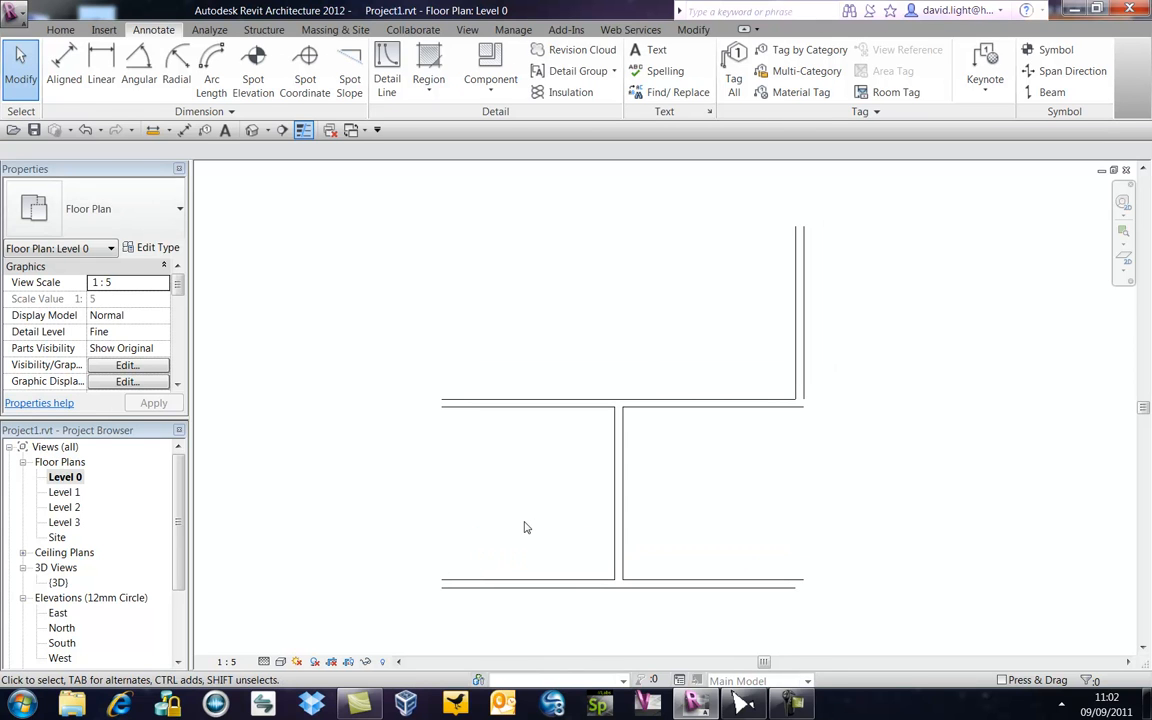
Step: Export the current Level 0 view to the Desktop as an AutoCAD 2000 DXF file named Project1-FloorPlan-Level0
{"action": "left_click", "coordinate": [20, 18]}
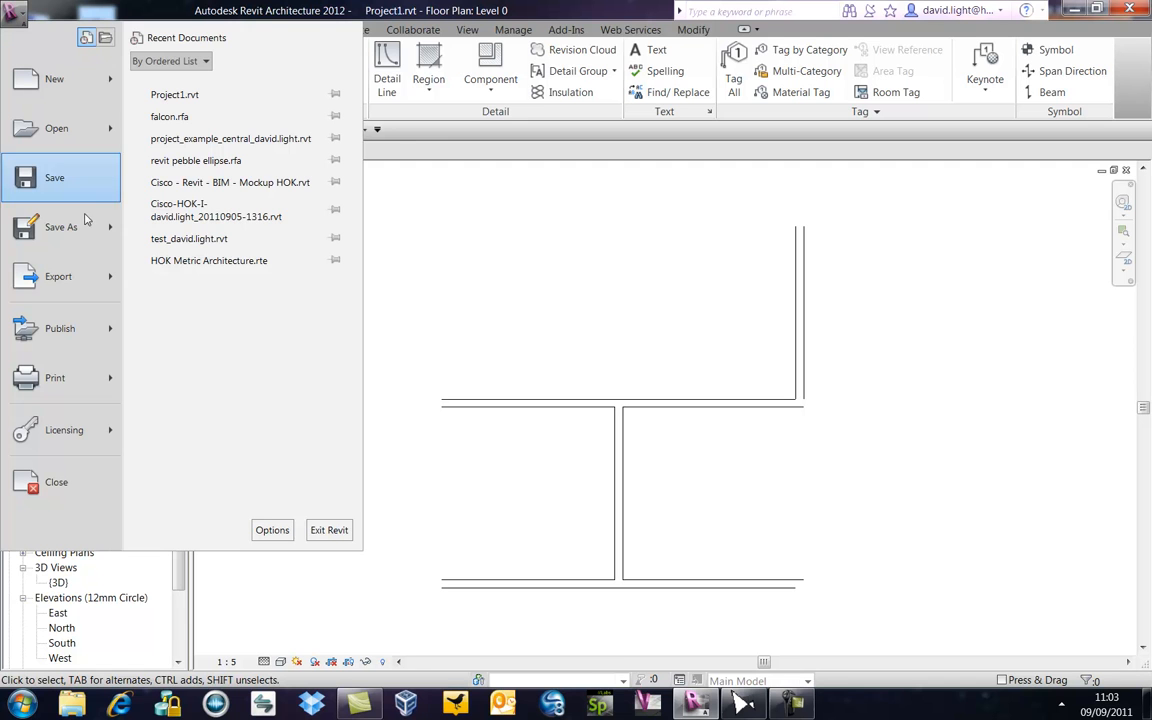
{"action": "mouse_move", "coordinate": [88, 258]}
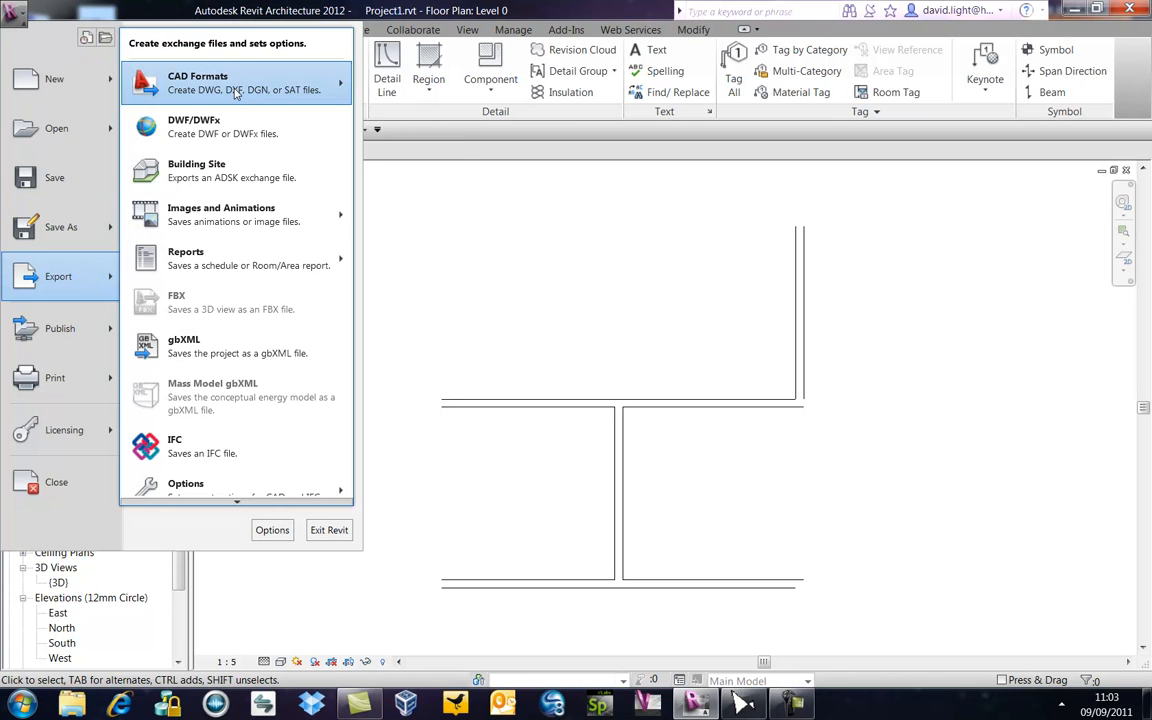
{"action": "mouse_move", "coordinate": [236, 93]}
{"action": "left_click", "coordinate": [396, 97]}
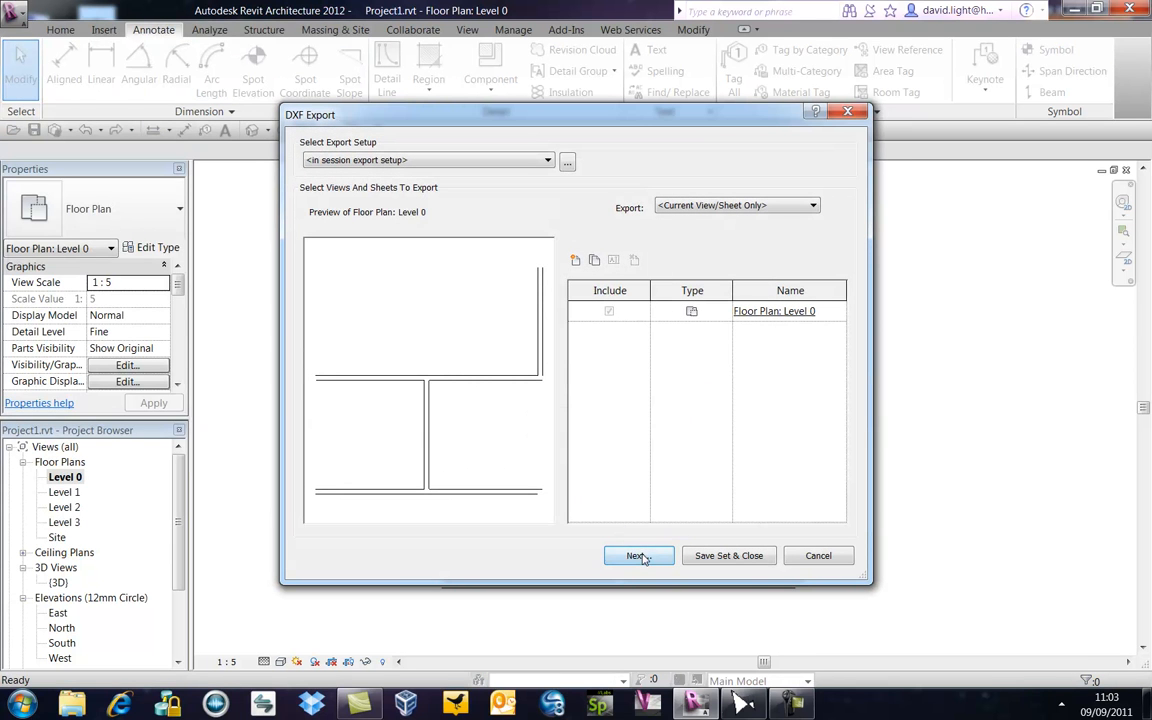
{"action": "left_click", "coordinate": [640, 554]}
{"action": "left_click", "coordinate": [362, 433]}
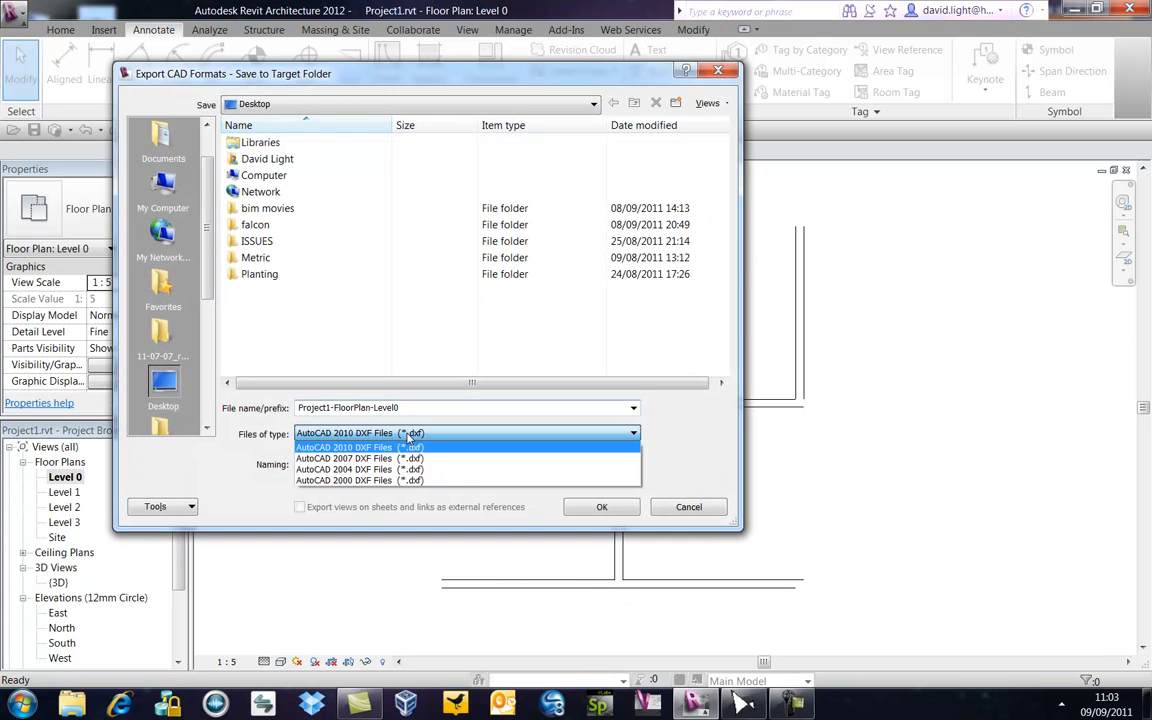
{"action": "left_click", "coordinate": [361, 481]}
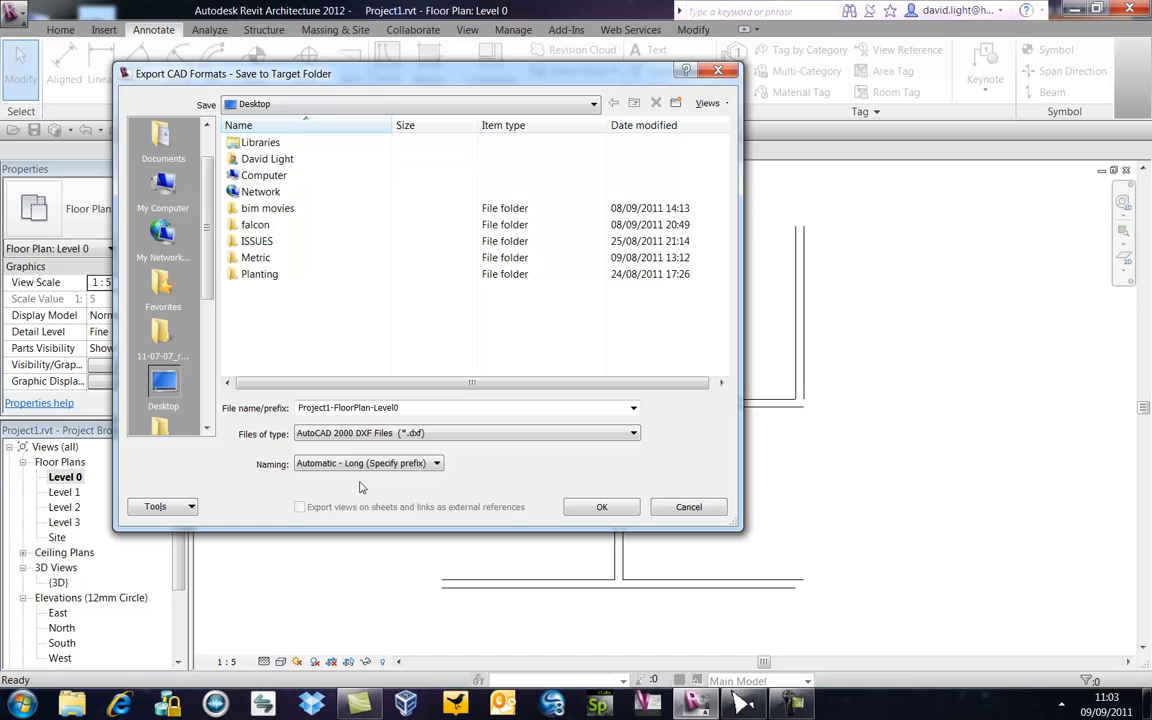
{"action": "left_click", "coordinate": [603, 507]}
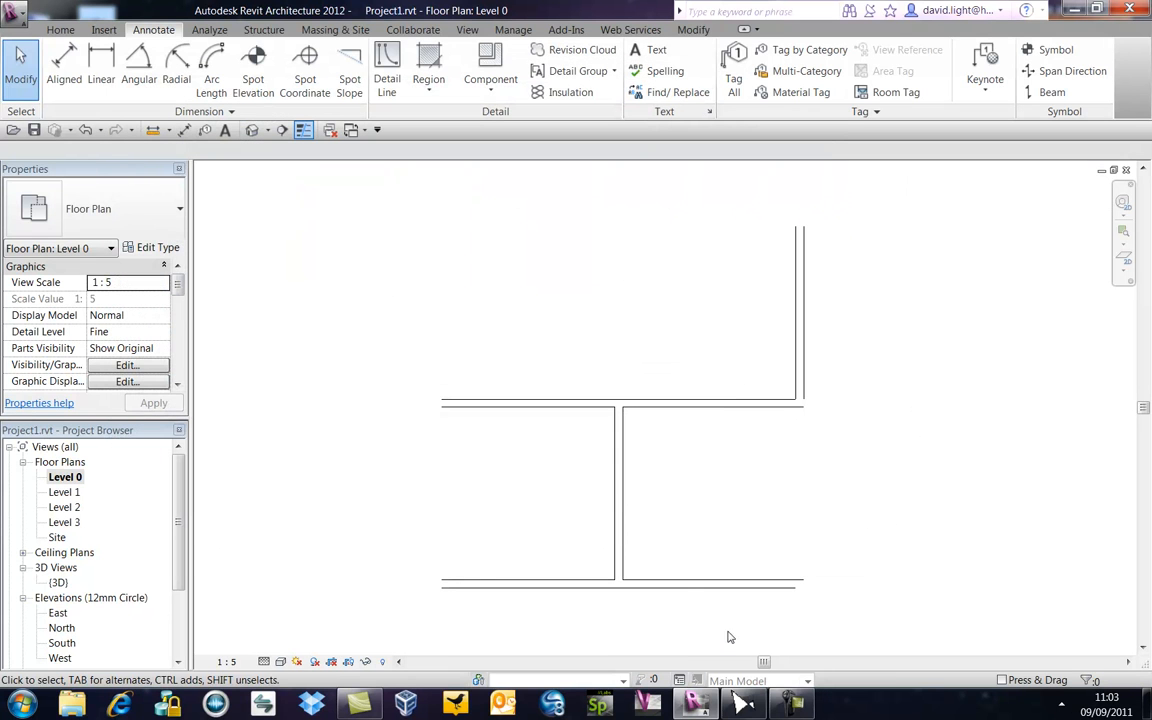
Step: Switch to the hatch pattern editor and import Project1-FloorPlan-Level0.dxf from the Desktop
{"action": "left_click", "coordinate": [743, 704]}
{"action": "scroll", "coordinate": [548, 437], "scroll_direction": "down", "scroll_amount": 5}
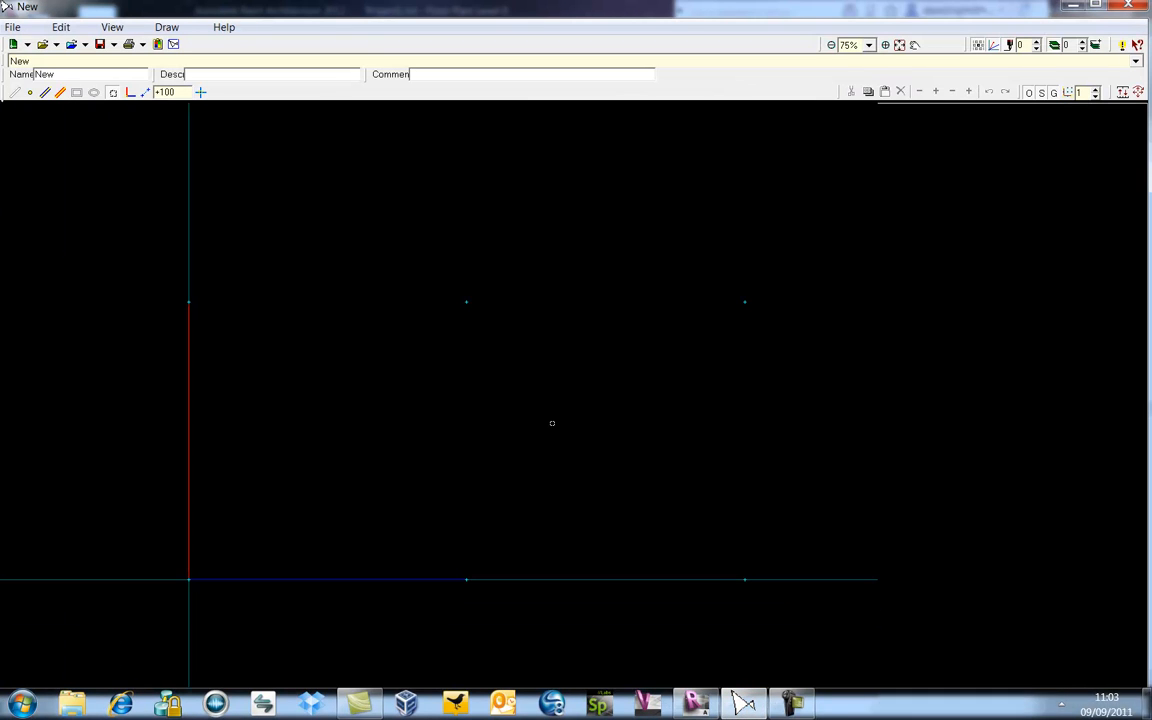
{"action": "middle_click_drag", "start_coordinate": [563, 398], "coordinate": [521, 436]}
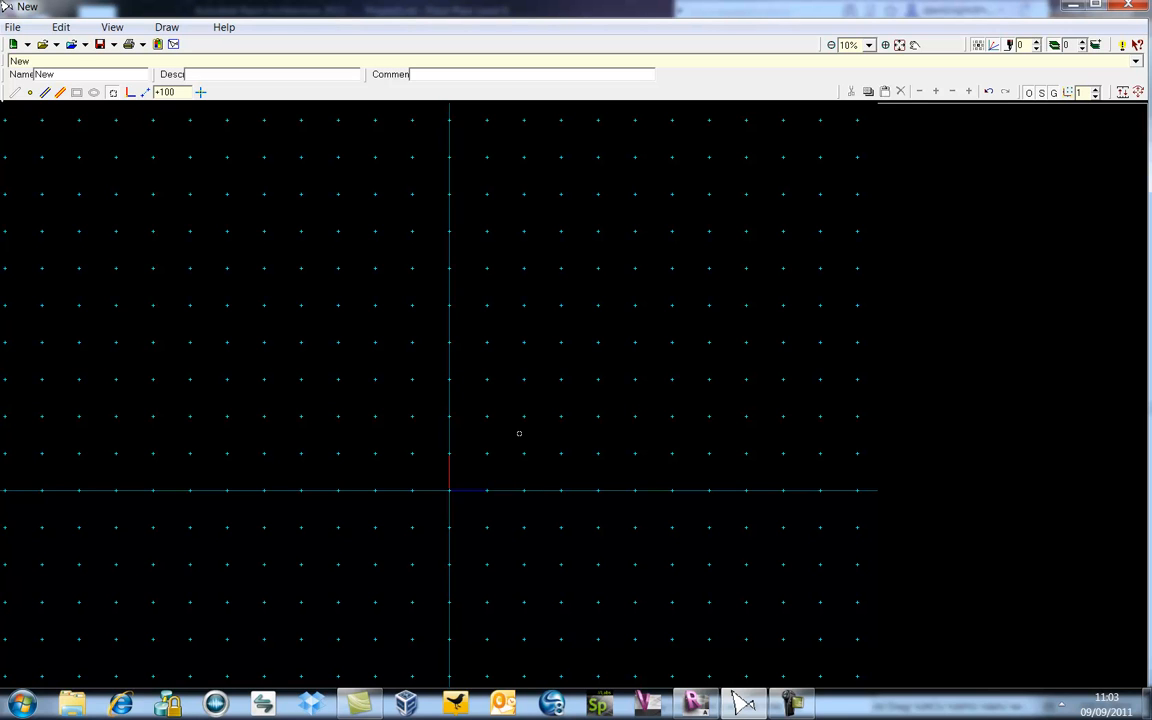
{"action": "left_click", "coordinate": [13, 28]}
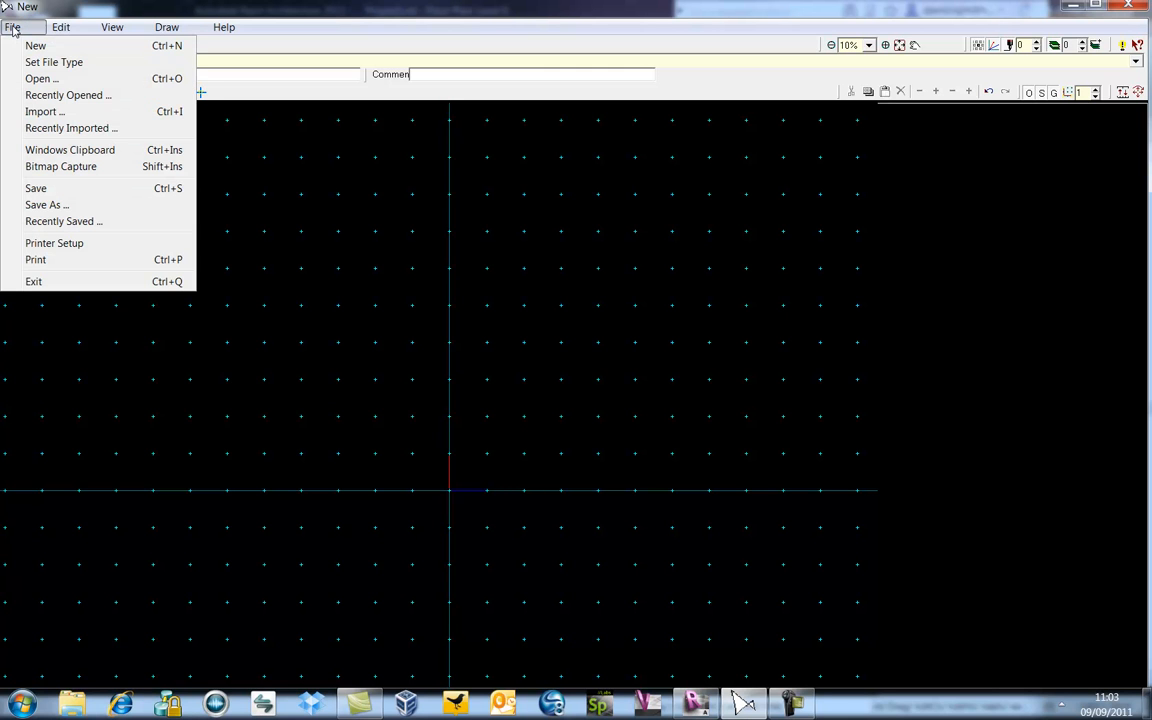
{"action": "left_click", "coordinate": [42, 111]}
{"action": "left_click", "coordinate": [698, 374]}
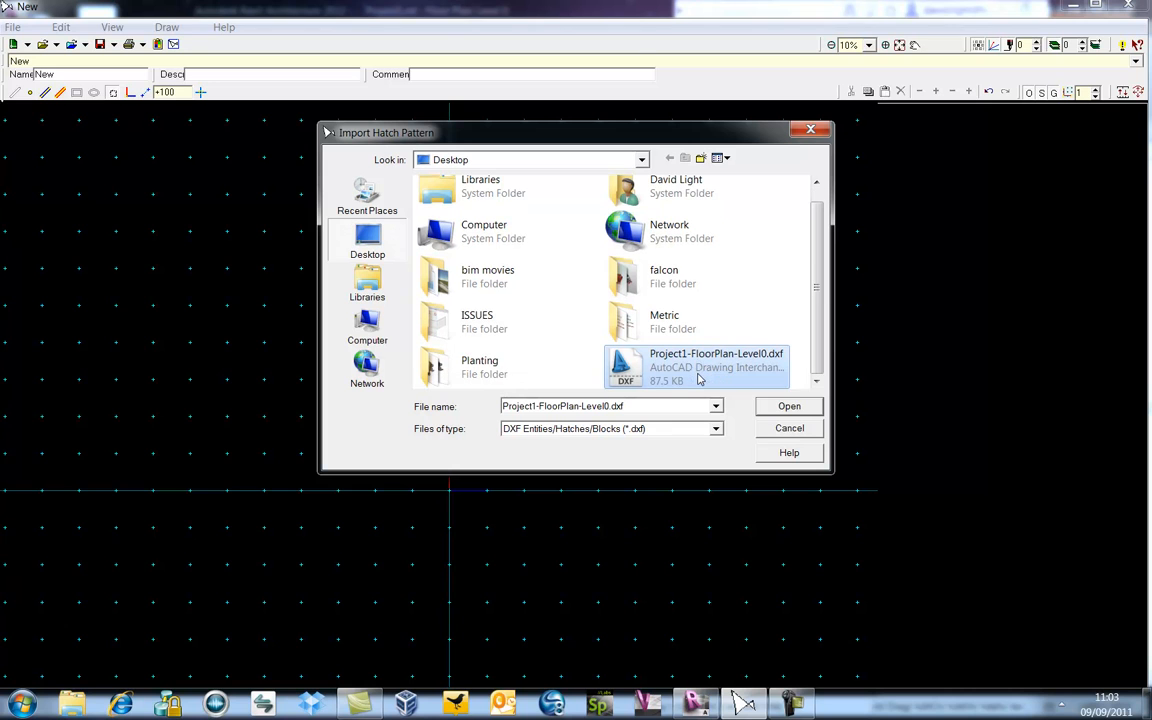
{"action": "left_click", "coordinate": [792, 406]}
Step: Examine how the imported block pattern repeats and highlight its repeating tile
{"action": "scroll", "coordinate": [493, 501], "scroll_direction": "down", "scroll_amount": 3}
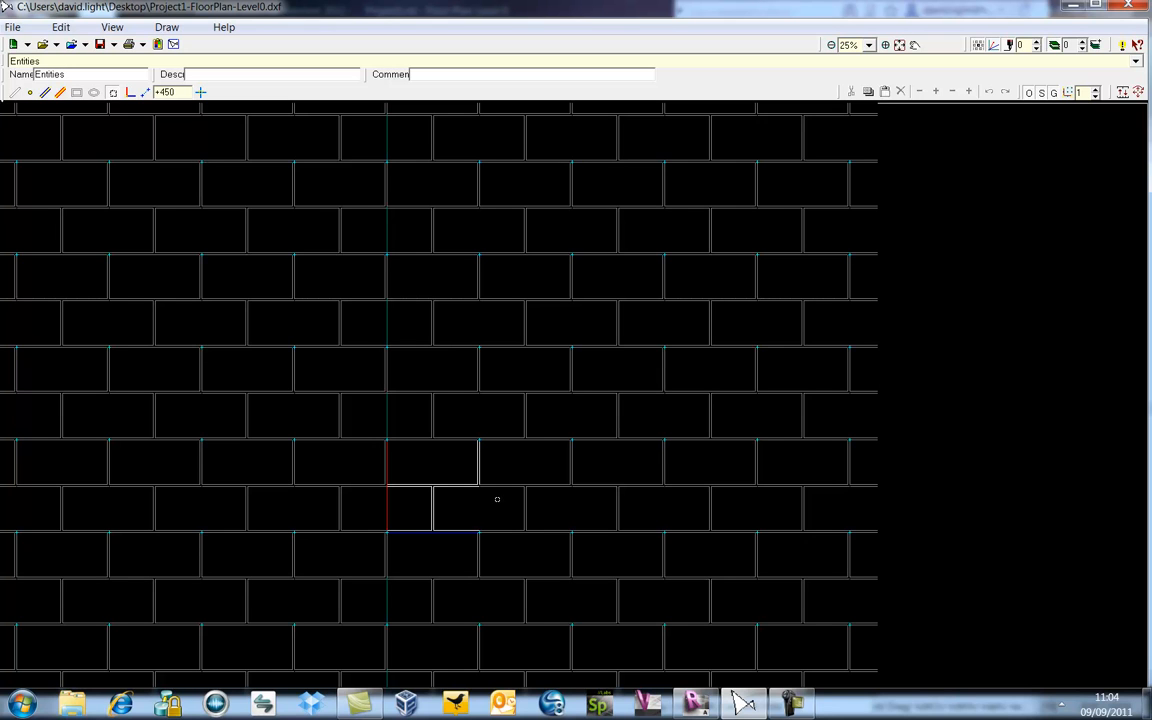
{"action": "scroll", "coordinate": [417, 526], "scroll_direction": "up", "scroll_amount": 2}
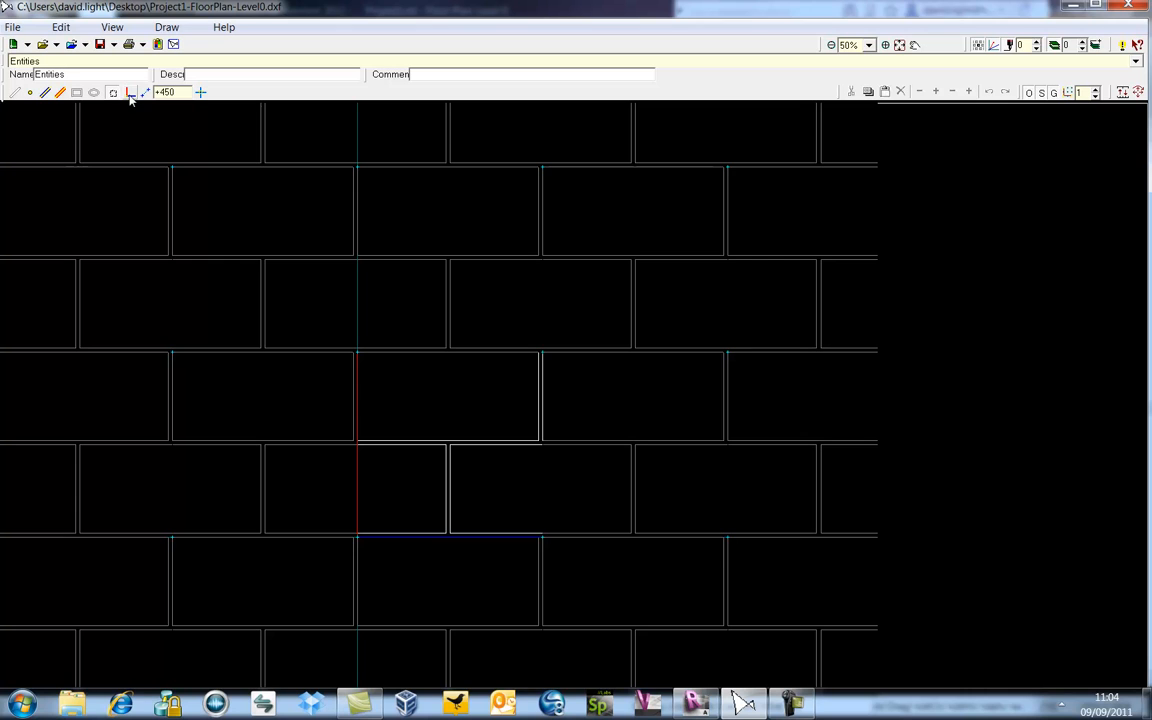
{"action": "left_click", "coordinate": [130, 94]}
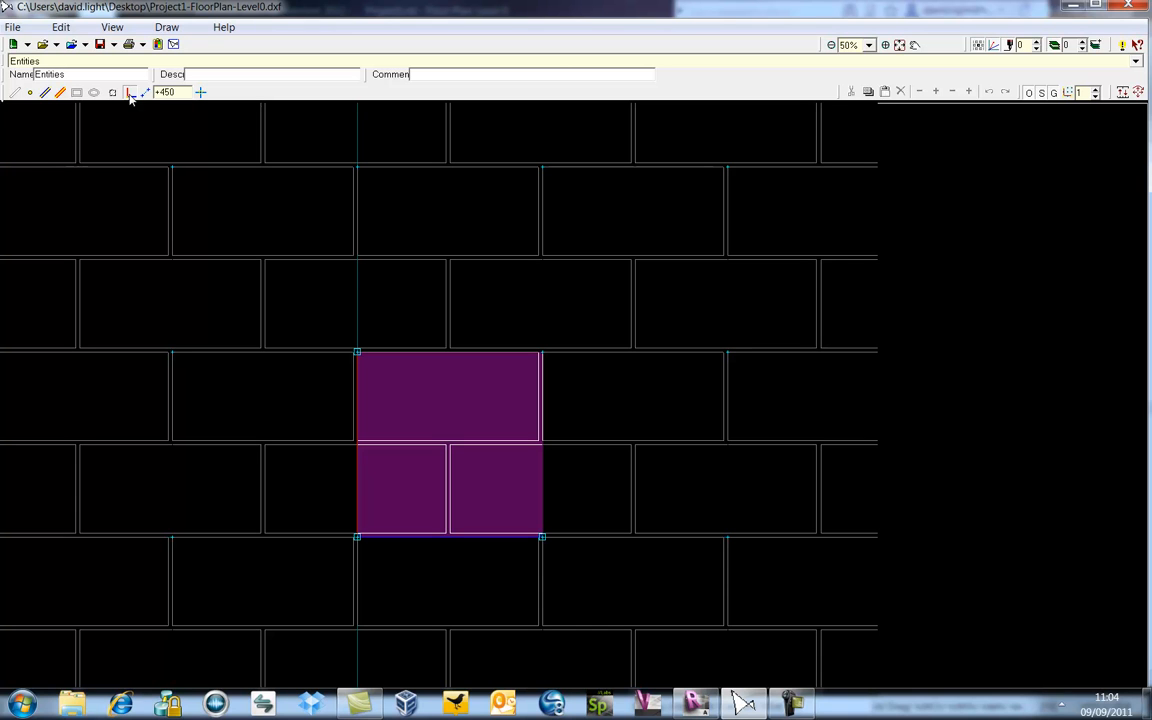
Step: Save the pattern to the Desktop as the Revit Metric Model file blockwork_hatch_m, matching the pattern name to the file name
{"action": "left_click", "coordinate": [12, 27]}
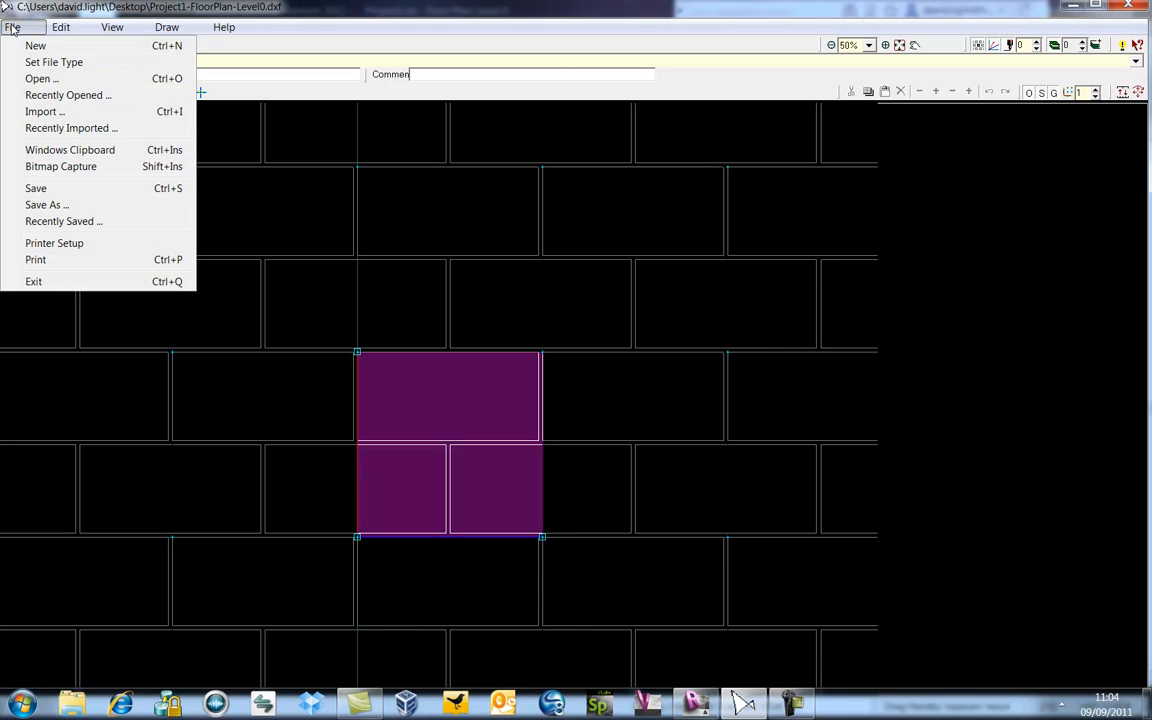
{"action": "left_click", "coordinate": [42, 204]}
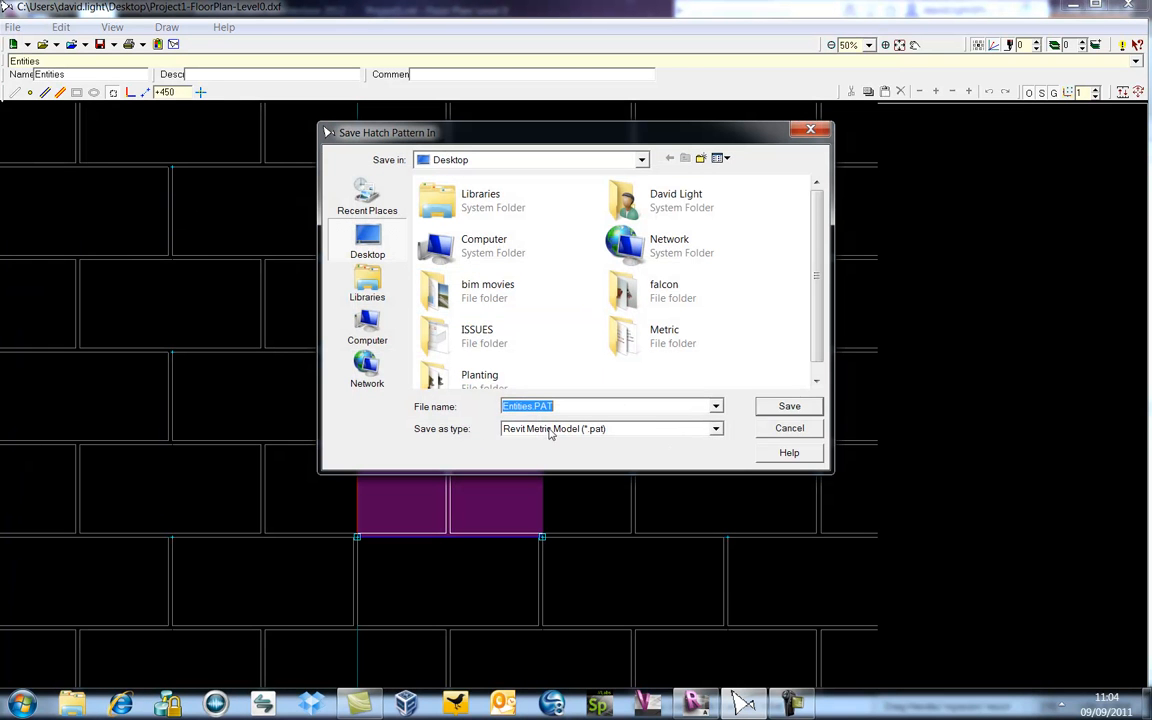
{"action": "left_click", "coordinate": [640, 431]}
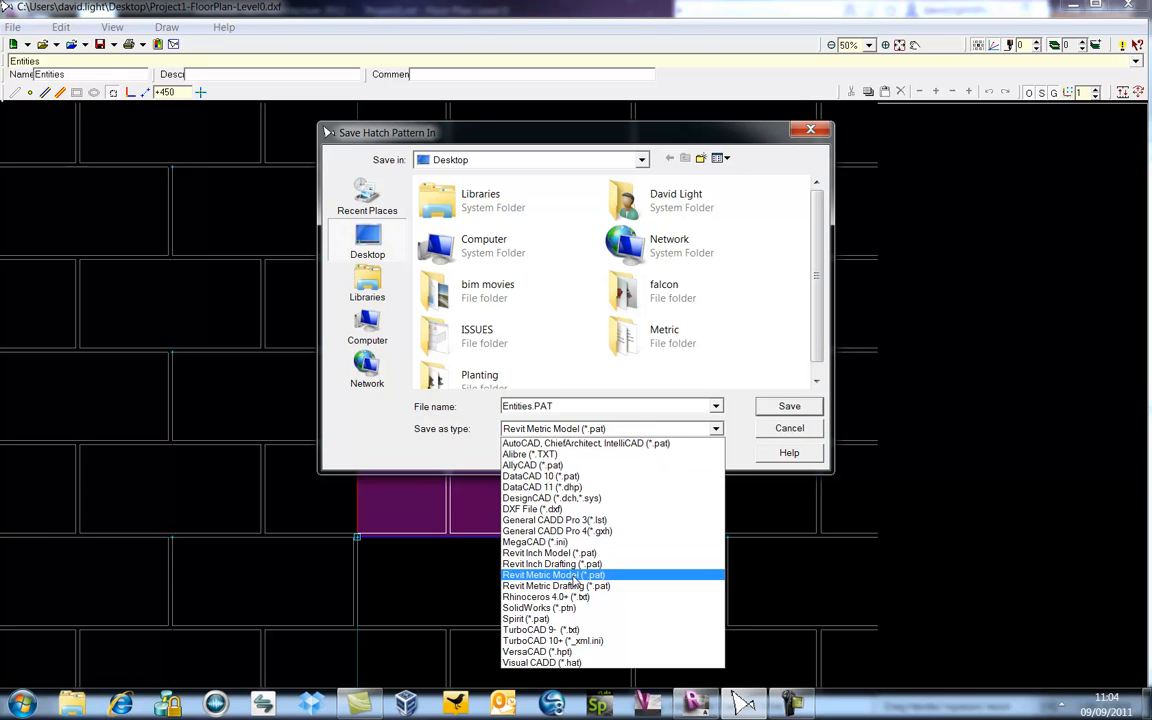
{"action": "left_click", "coordinate": [575, 576]}
{"action": "double_click", "coordinate": [565, 407]}
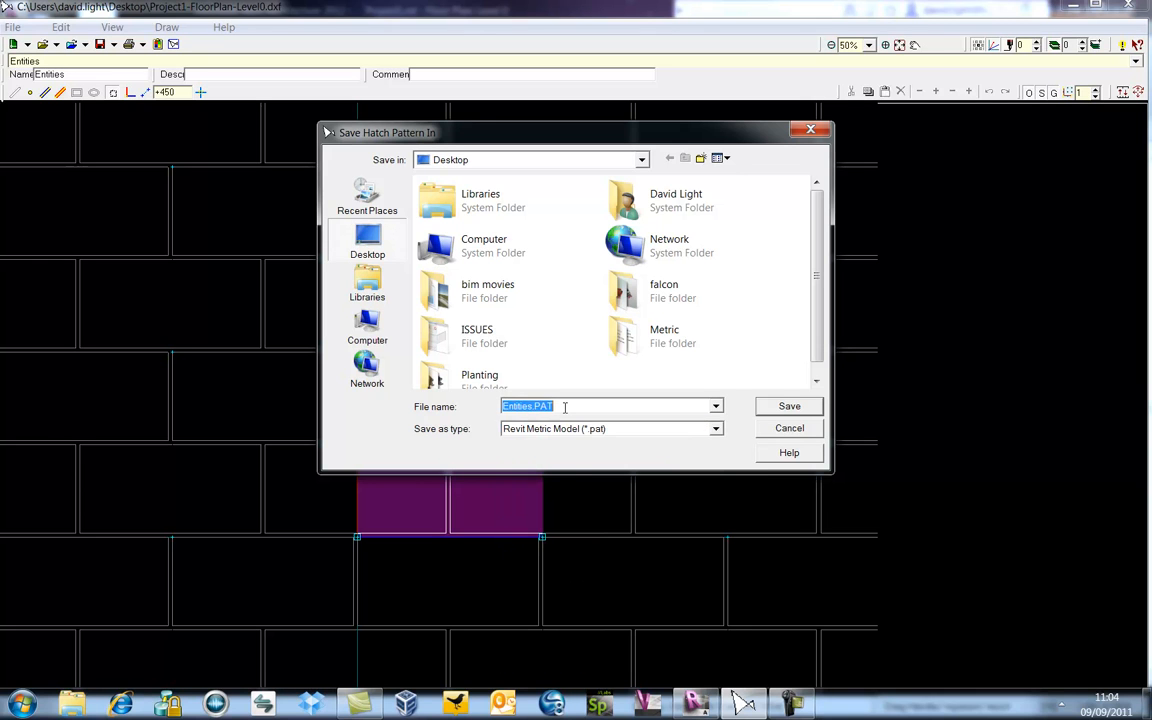
{"action": "type", "text": "blockwork_hatch_m"}
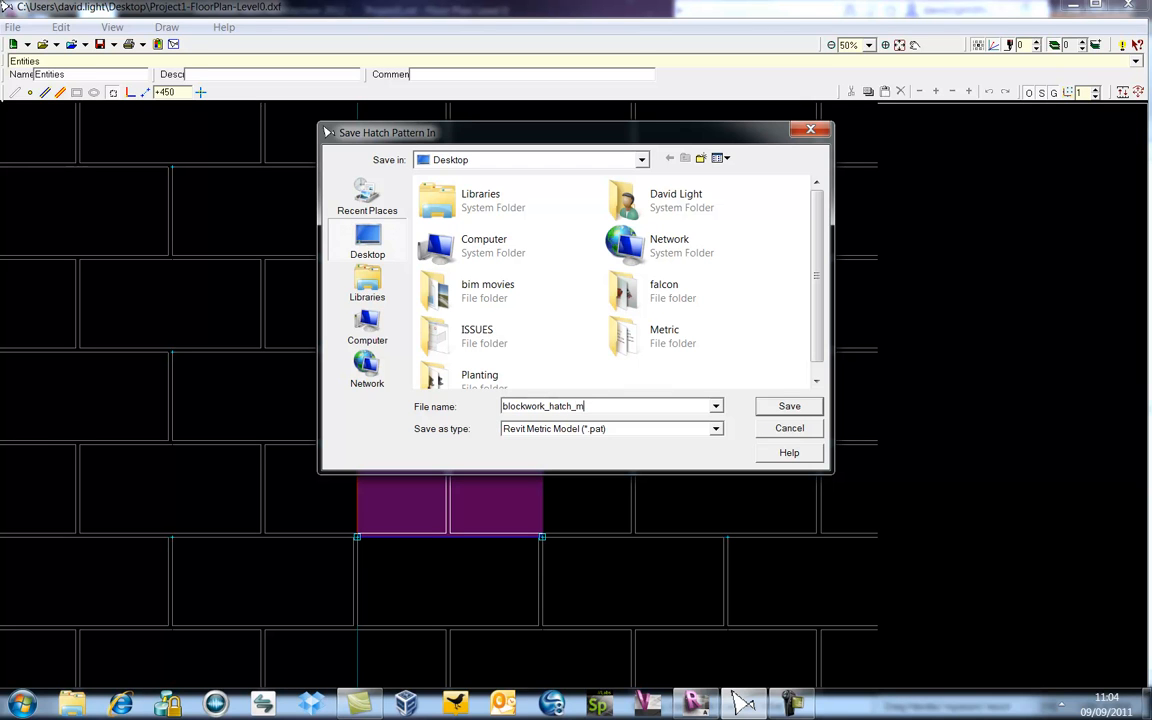
{"action": "left_click", "coordinate": [789, 406]}
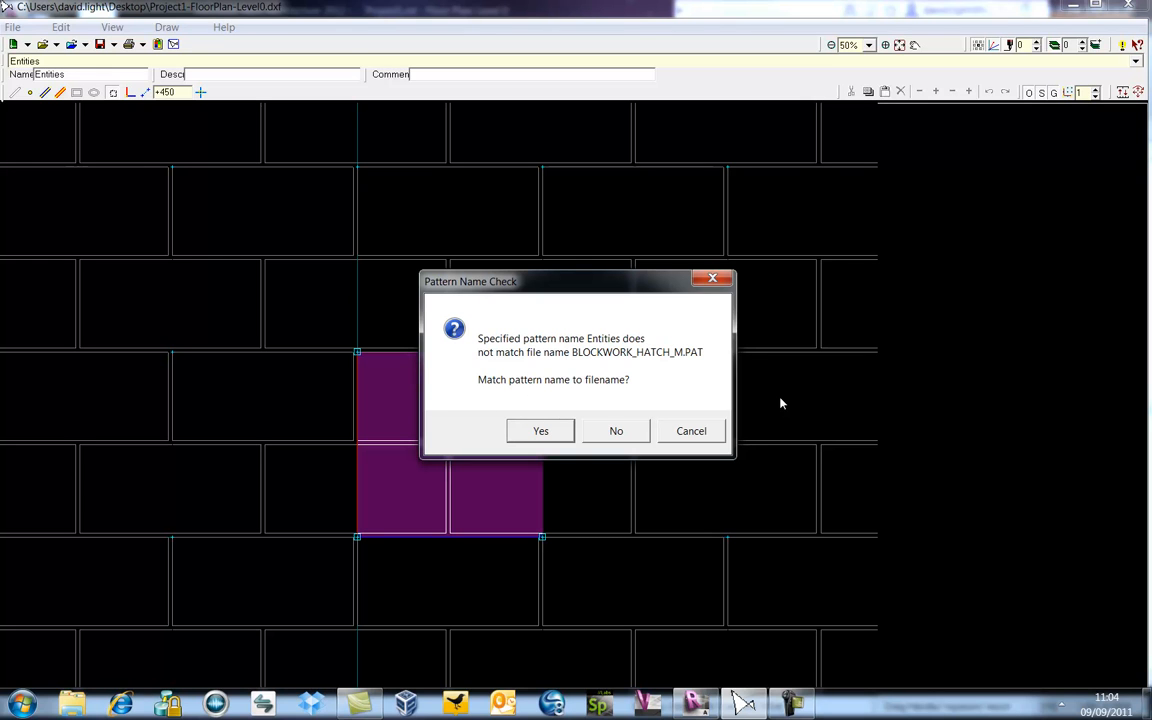
{"action": "left_click", "coordinate": [557, 436]}
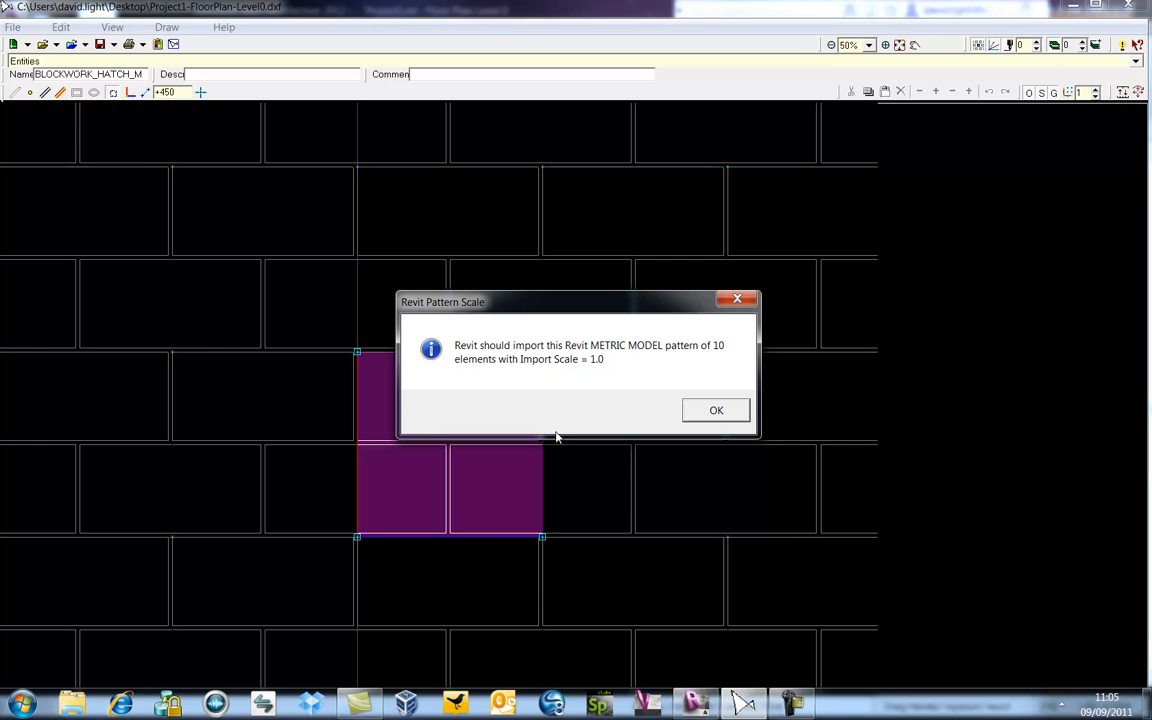
{"action": "left_click", "coordinate": [716, 414]}
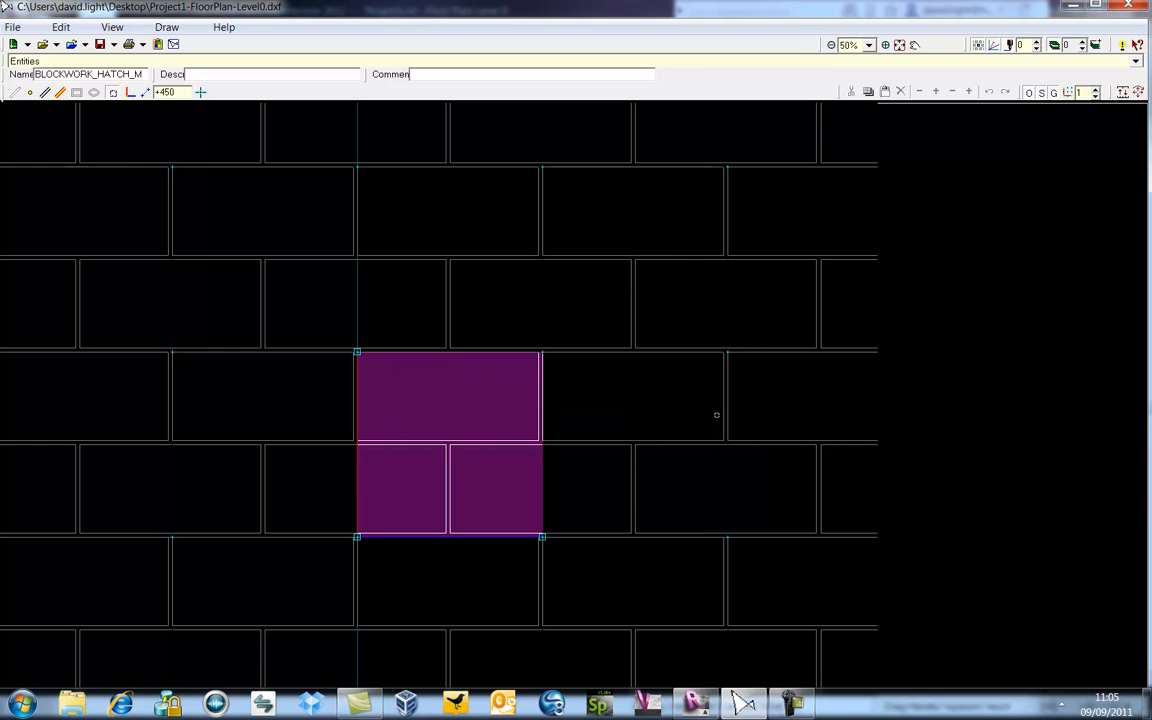
Step: Switch back to Revit and draw a horizontal Generic - 300mm wall about 4120 mm long above the detail lines
{"action": "left_click", "coordinate": [695, 704]}
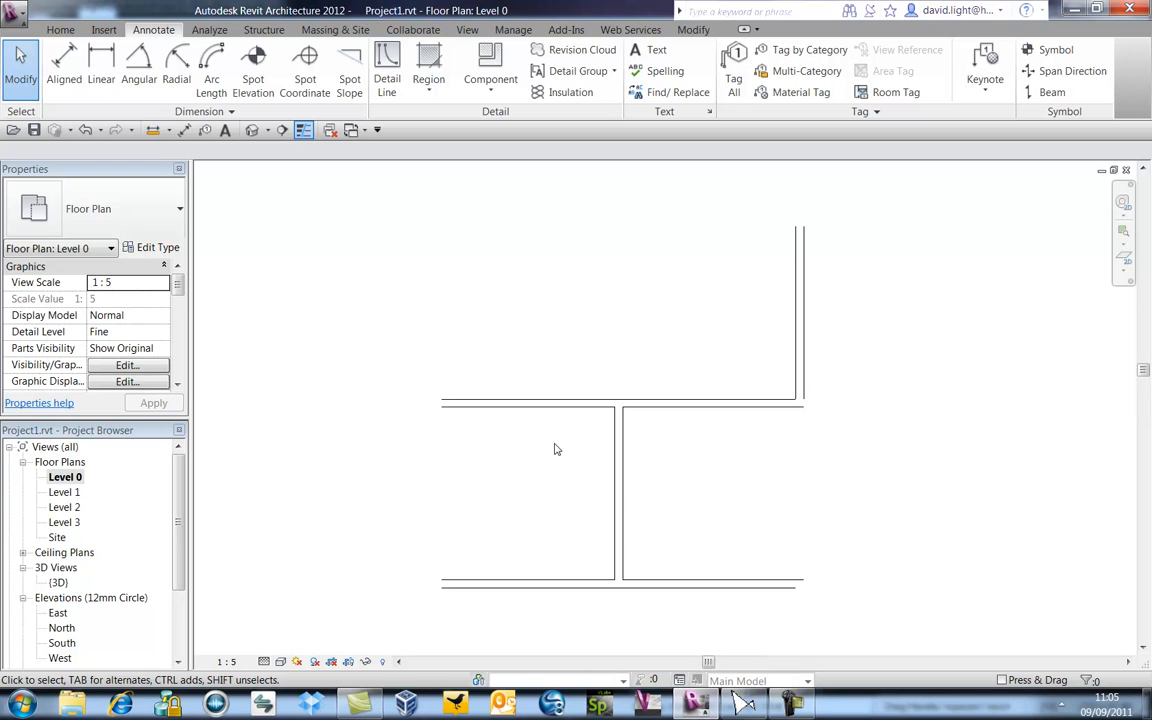
{"action": "scroll", "coordinate": [555, 446], "scroll_direction": "down", "scroll_amount": 4}
{"action": "scroll", "coordinate": [557, 409], "scroll_direction": "down", "scroll_amount": 2}
{"action": "middle_click_drag", "start_coordinate": [637, 334], "coordinate": [537, 437]}
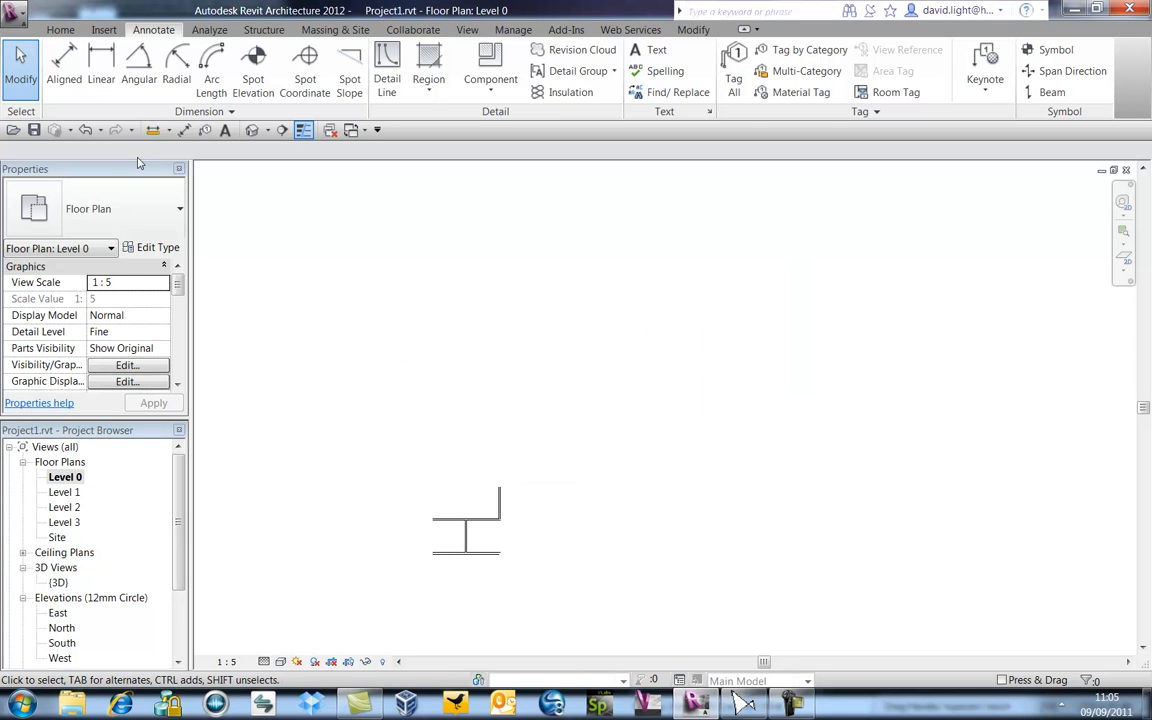
{"action": "left_click", "coordinate": [60, 30]}
{"action": "left_click", "coordinate": [60, 90]}
{"action": "left_click", "coordinate": [86, 118]}
{"action": "left_click", "coordinate": [442, 311]}
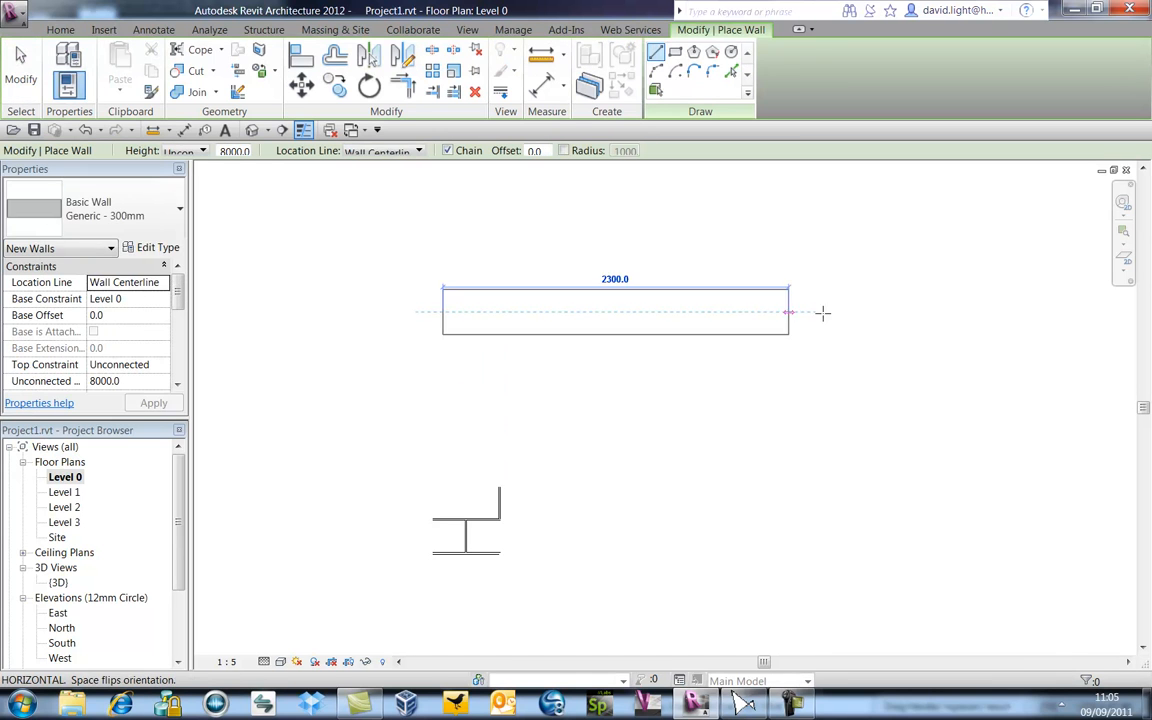
{"action": "middle_click_drag", "start_coordinate": [967, 309], "coordinate": [956, 332]}
{"action": "left_click", "coordinate": [963, 337]}
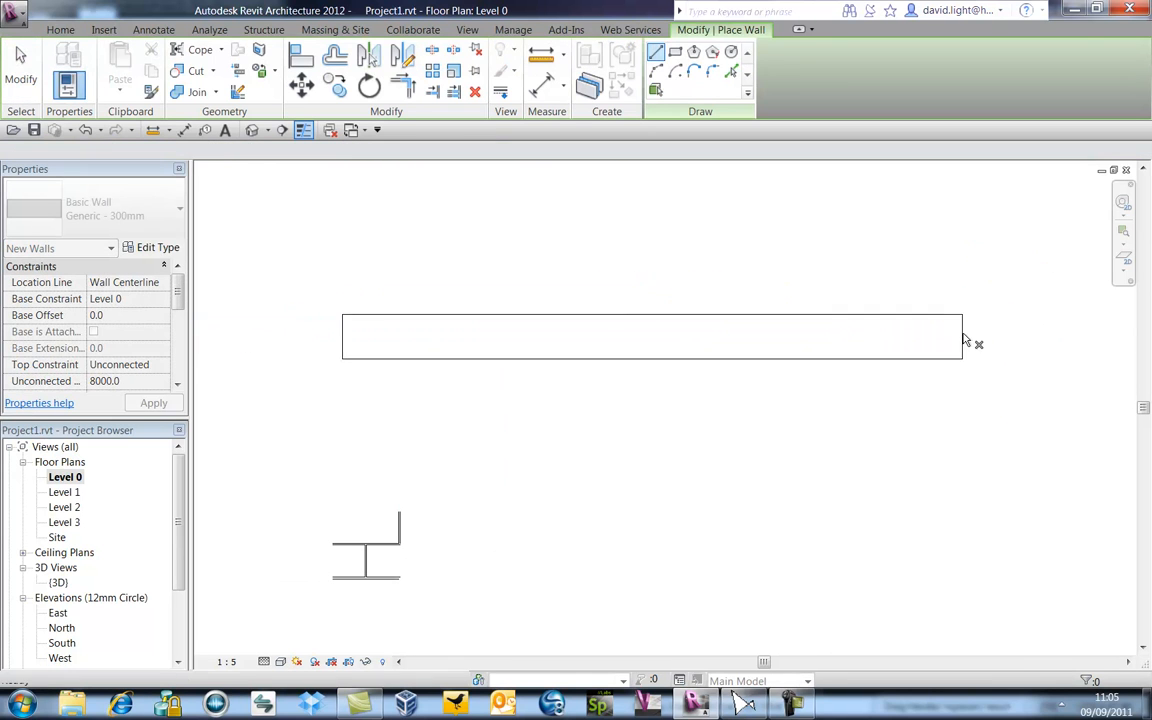
{"action": "key", "text": "Escape"}
{"action": "key", "text": "Escape"}
Step: In the default 3D view, open the Default material of the wall type's structure layer for editing
{"action": "left_click", "coordinate": [253, 131]}
{"action": "scroll", "coordinate": [385, 355], "scroll_direction": "down", "scroll_amount": 2}
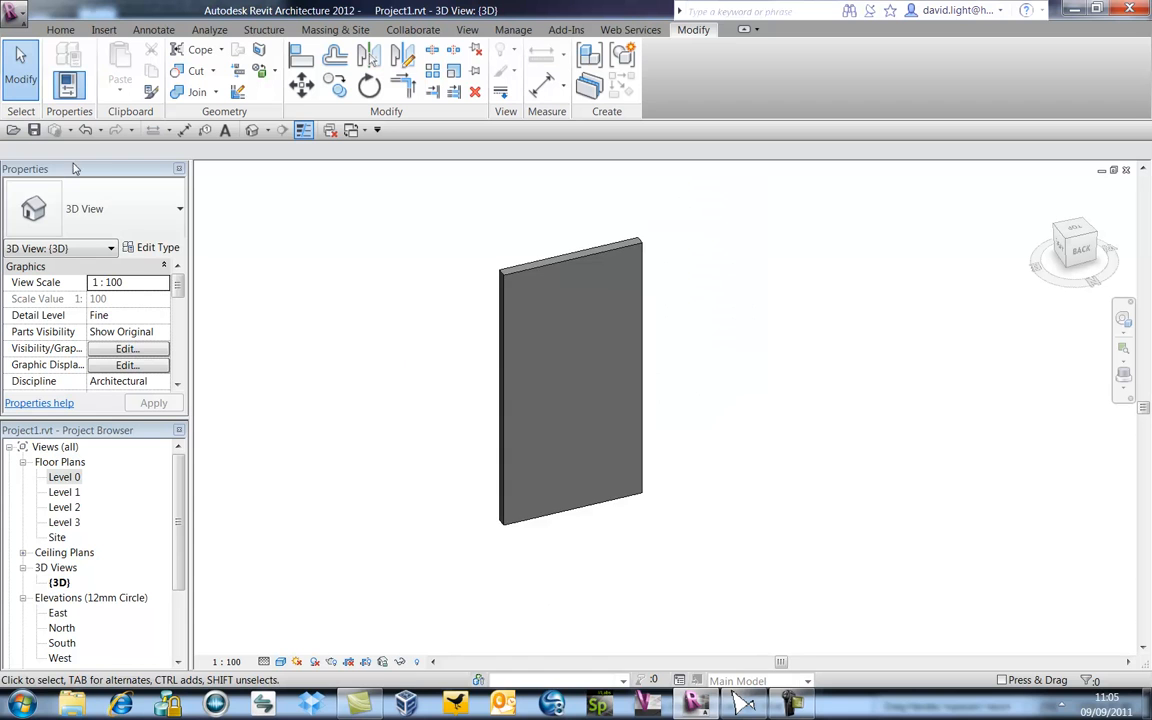
{"action": "left_click", "coordinate": [530, 278]}
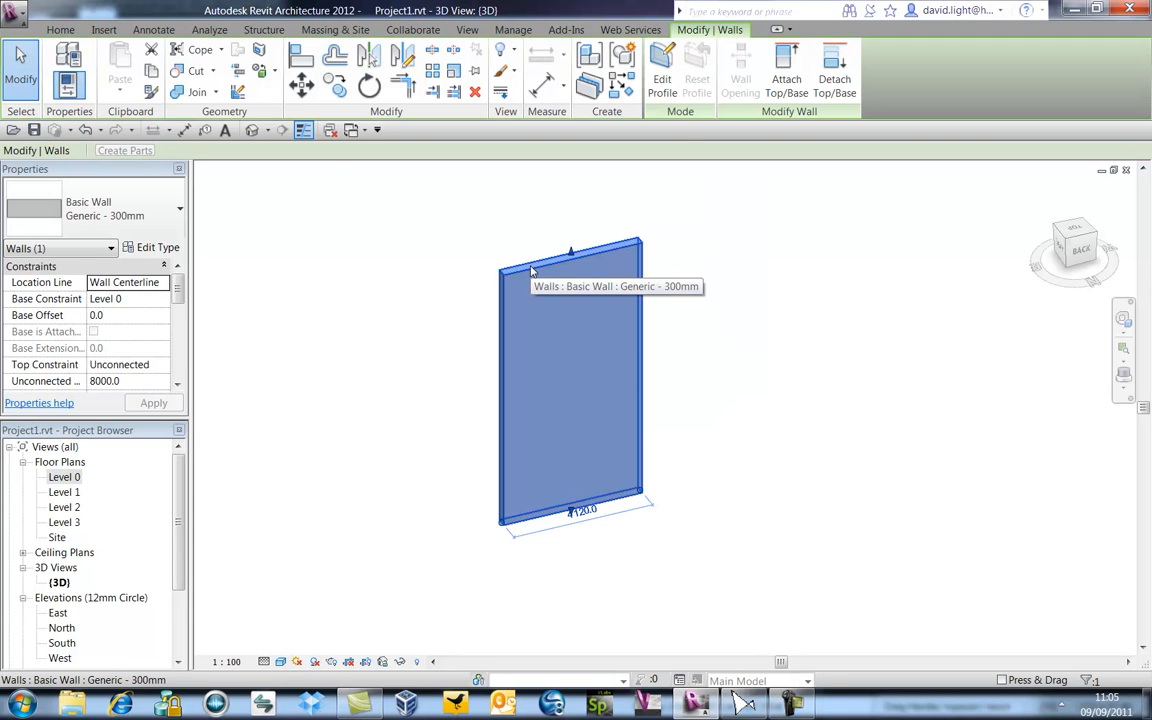
{"action": "left_click", "coordinate": [152, 247]}
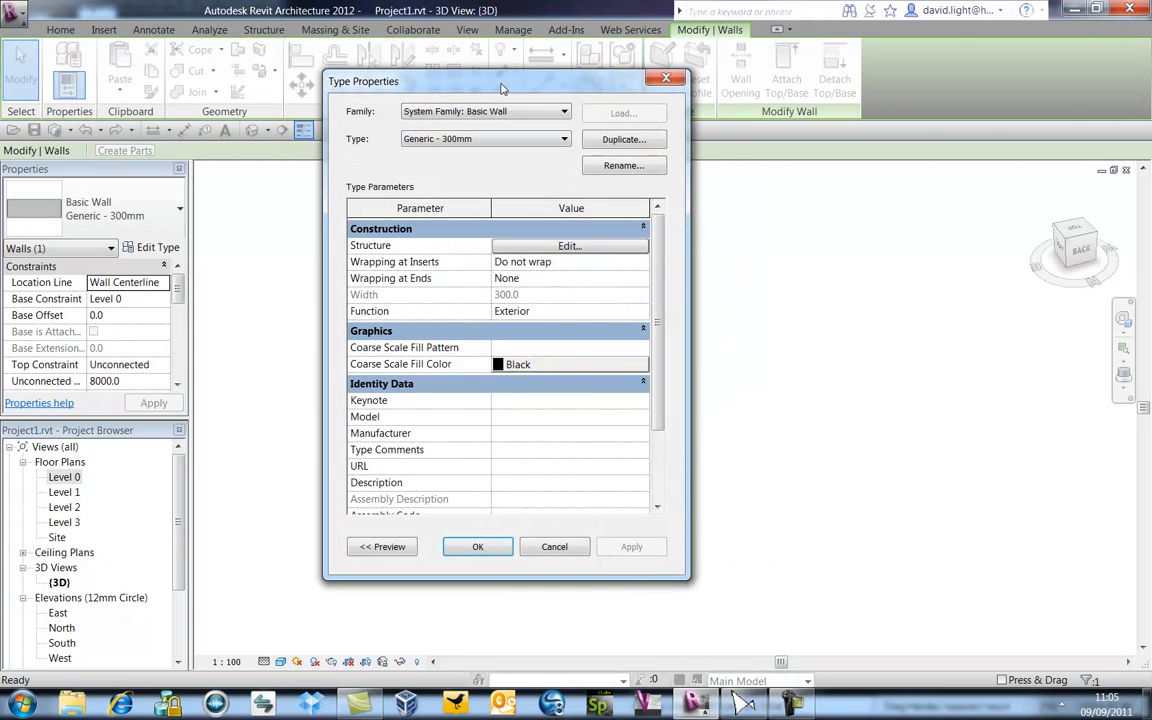
{"action": "left_click_drag", "start_coordinate": [452, 80], "coordinate": [350, 88]}
{"action": "left_click", "coordinate": [425, 252]}
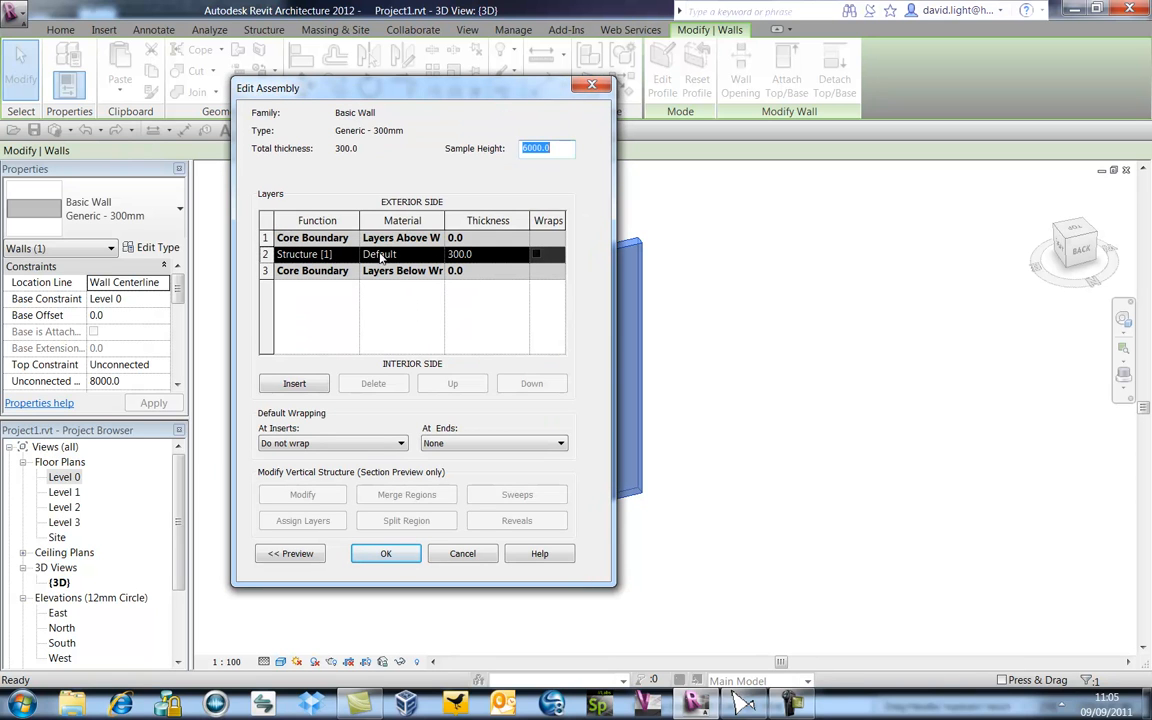
{"action": "left_click", "coordinate": [432, 256]}
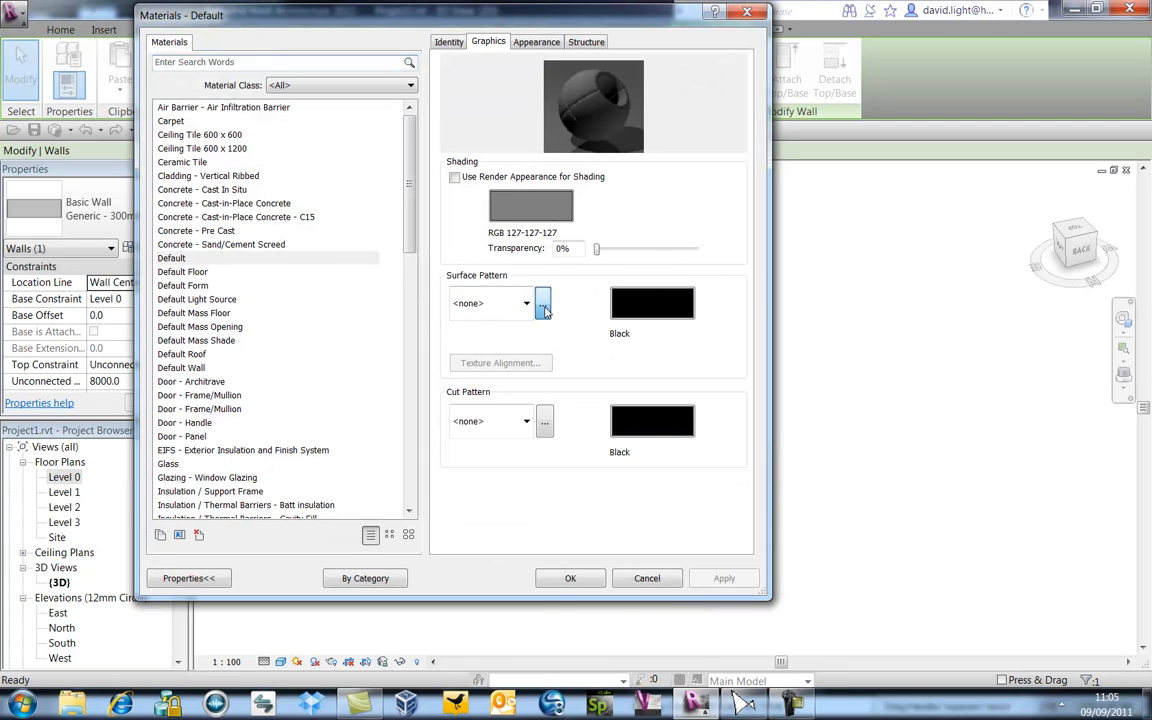
Step: Import BLOCKWORK_HATCH_M.PAT from the Desktop as a custom model fill pattern and assign it as the Default material's surface pattern
{"action": "left_click", "coordinate": [543, 306]}
{"action": "left_click", "coordinate": [400, 404]}
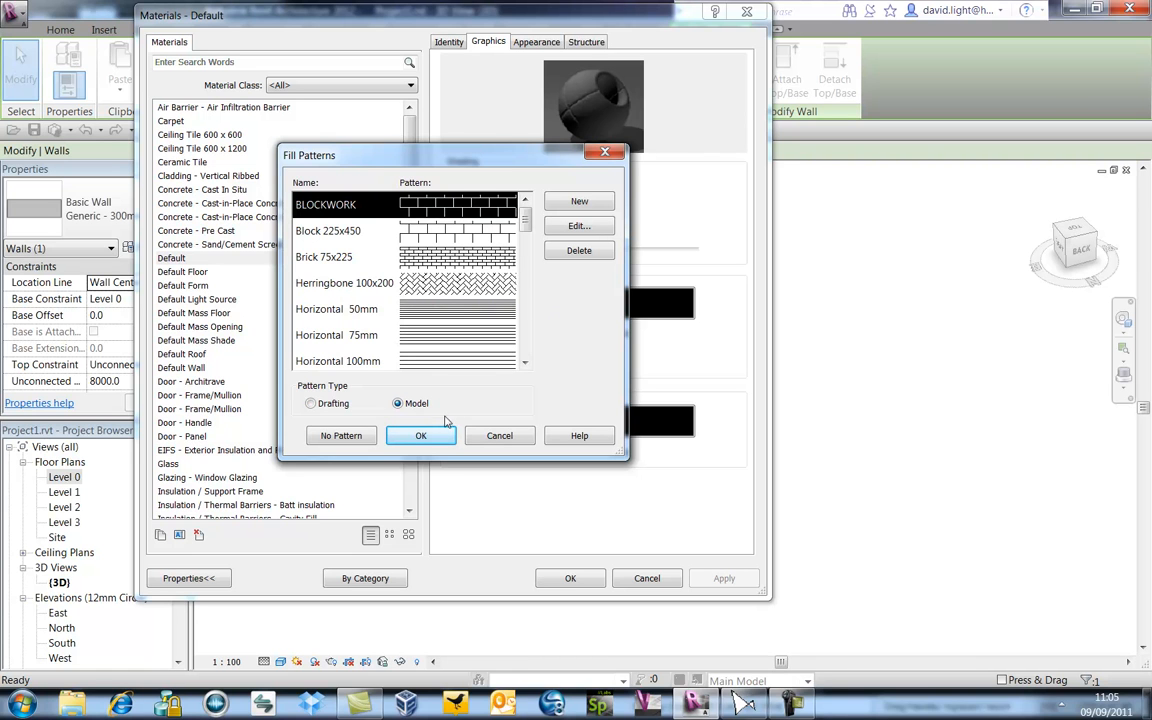
{"action": "left_click", "coordinate": [572, 204]}
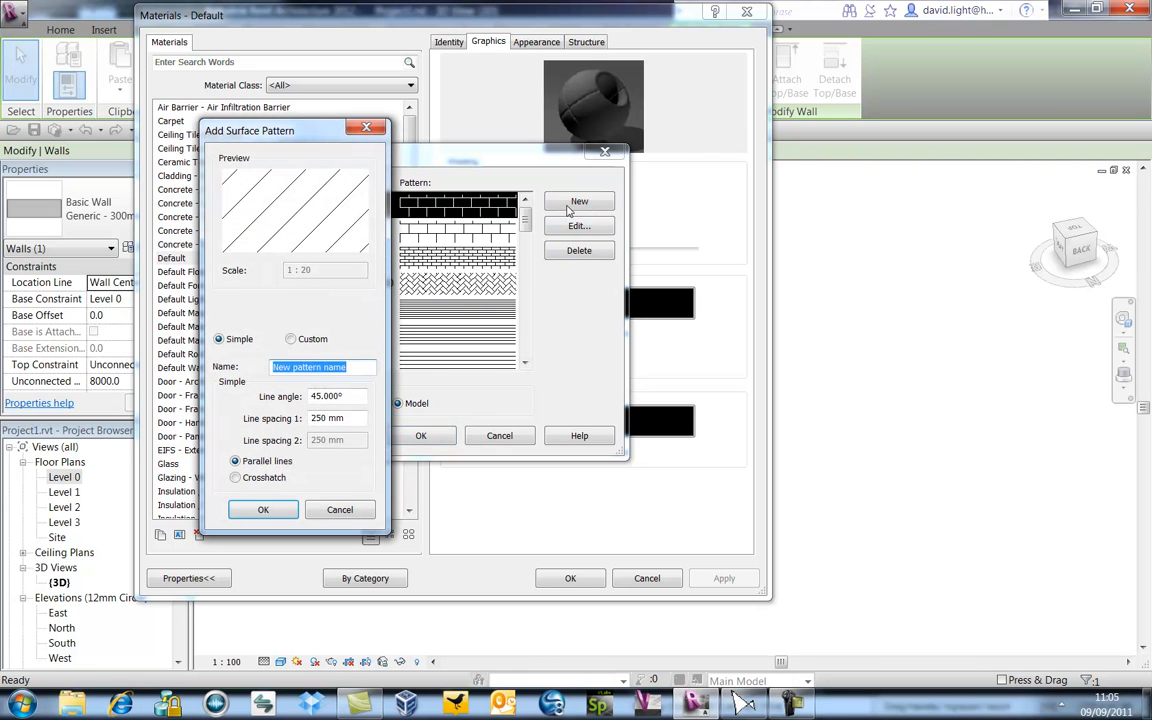
{"action": "left_click", "coordinate": [290, 339]}
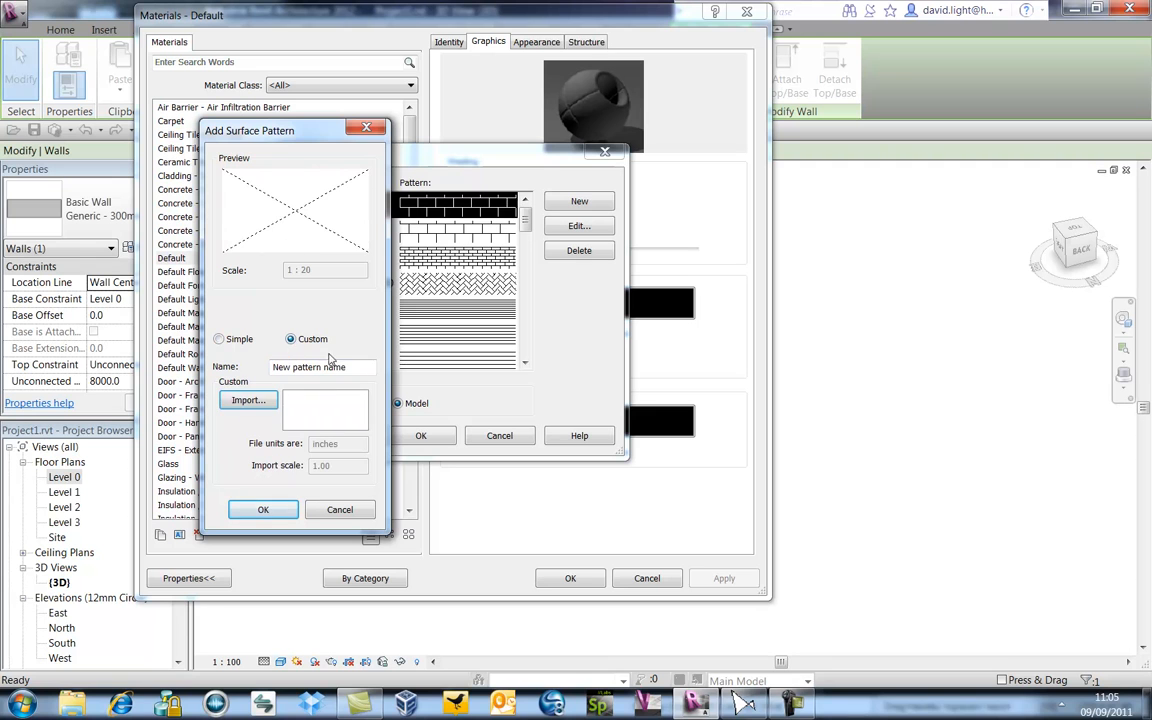
{"action": "left_click", "coordinate": [250, 401]}
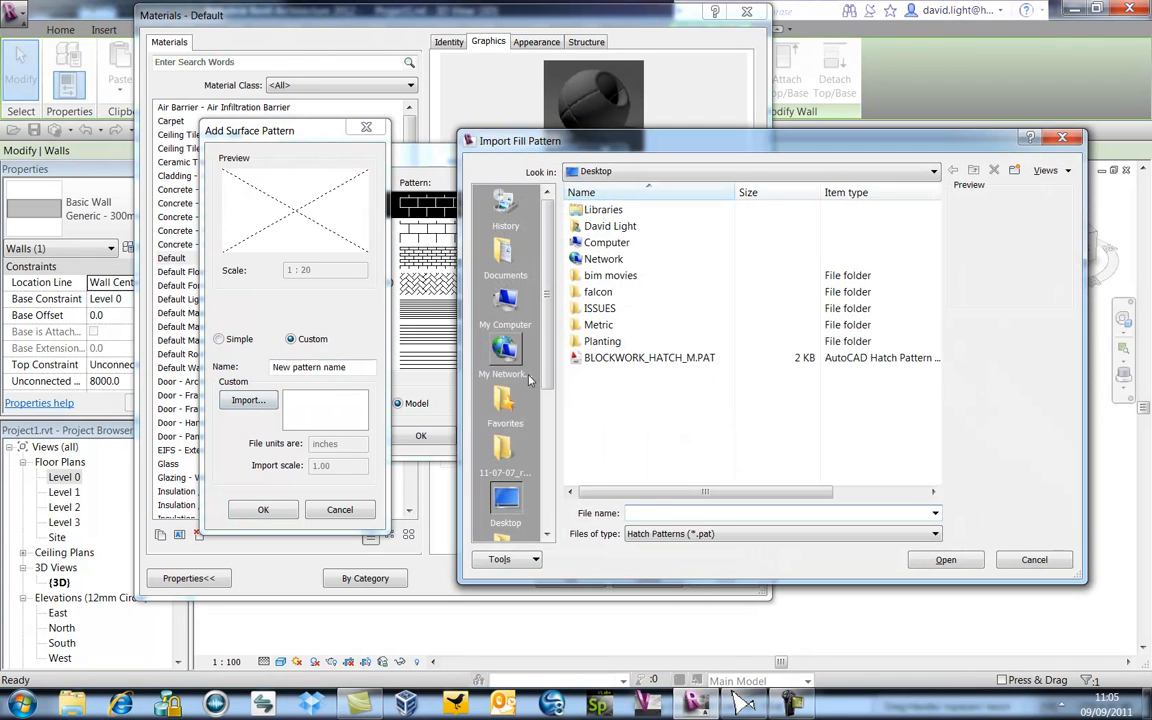
{"action": "left_click", "coordinate": [594, 358]}
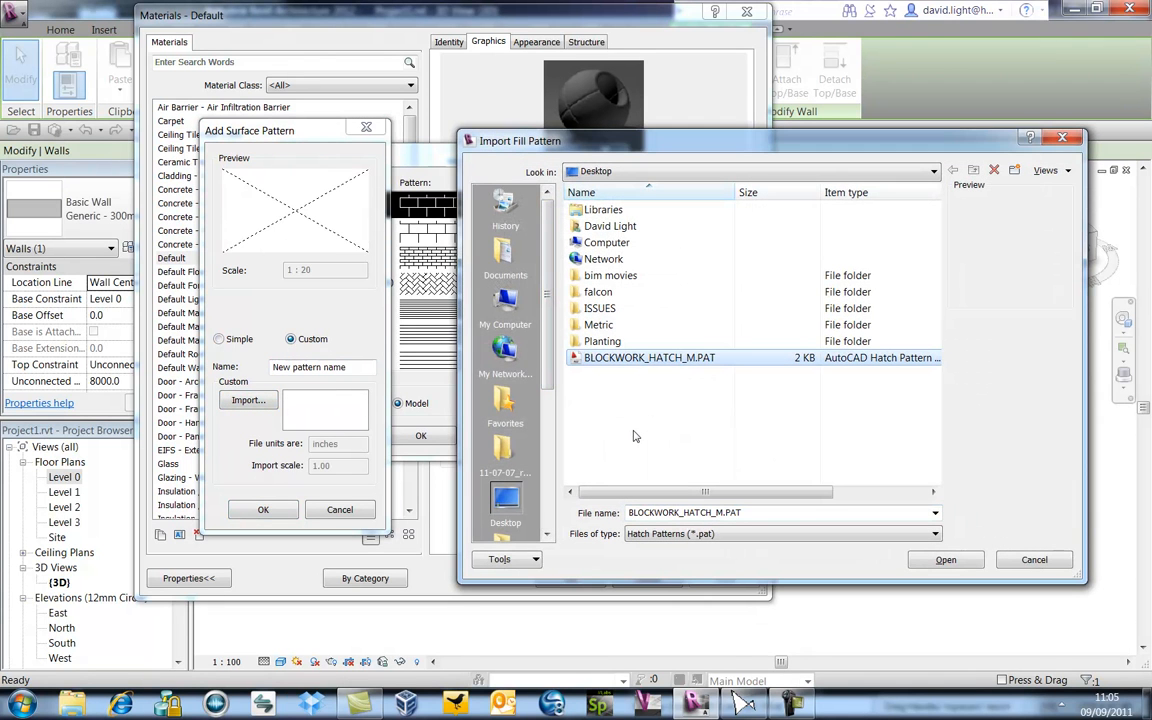
{"action": "left_click", "coordinate": [926, 561]}
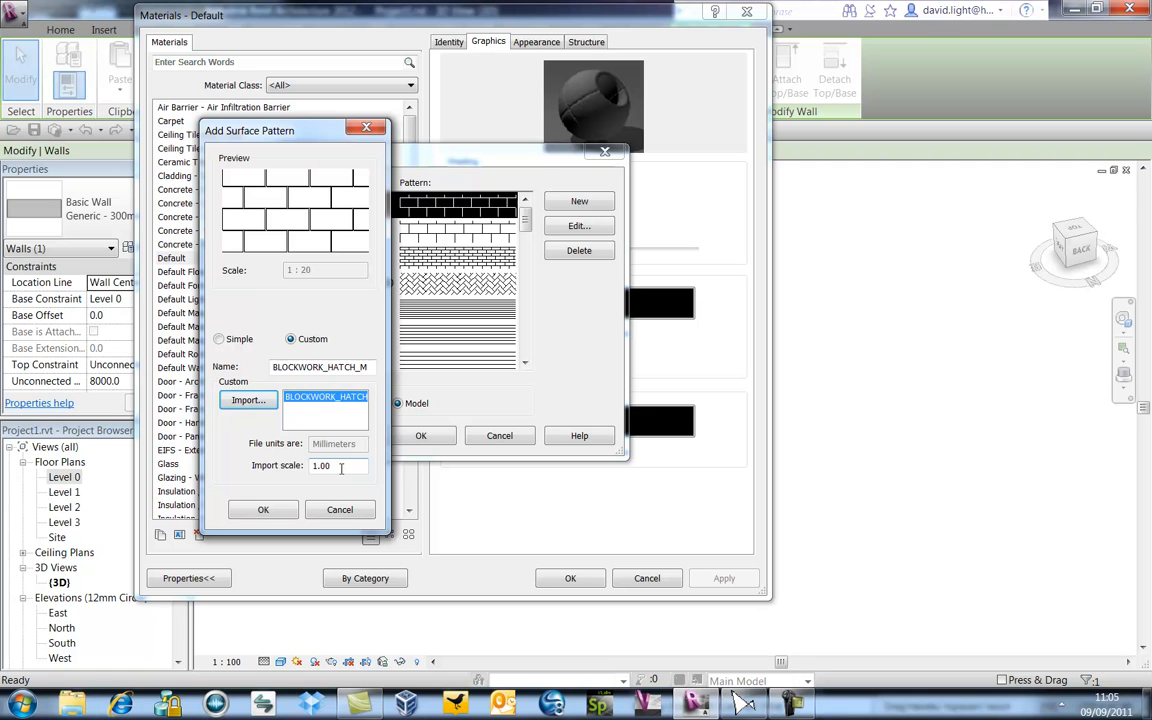
{"action": "left_click", "coordinate": [264, 510]}
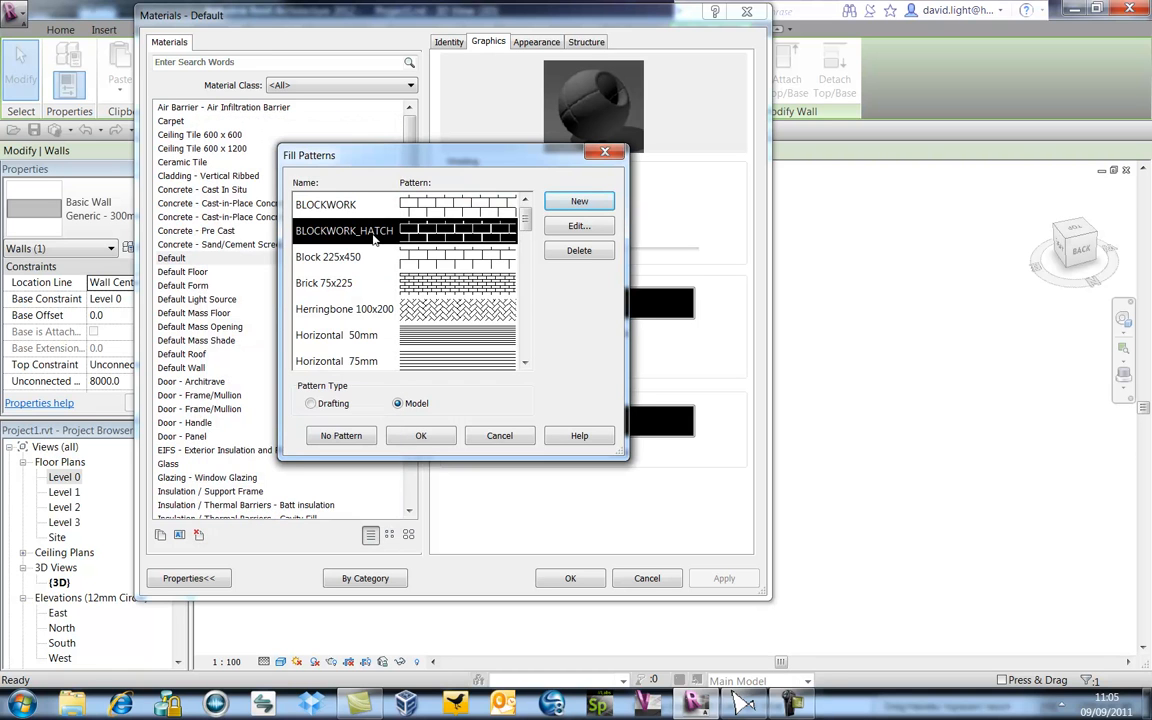
{"action": "left_click", "coordinate": [420, 437]}
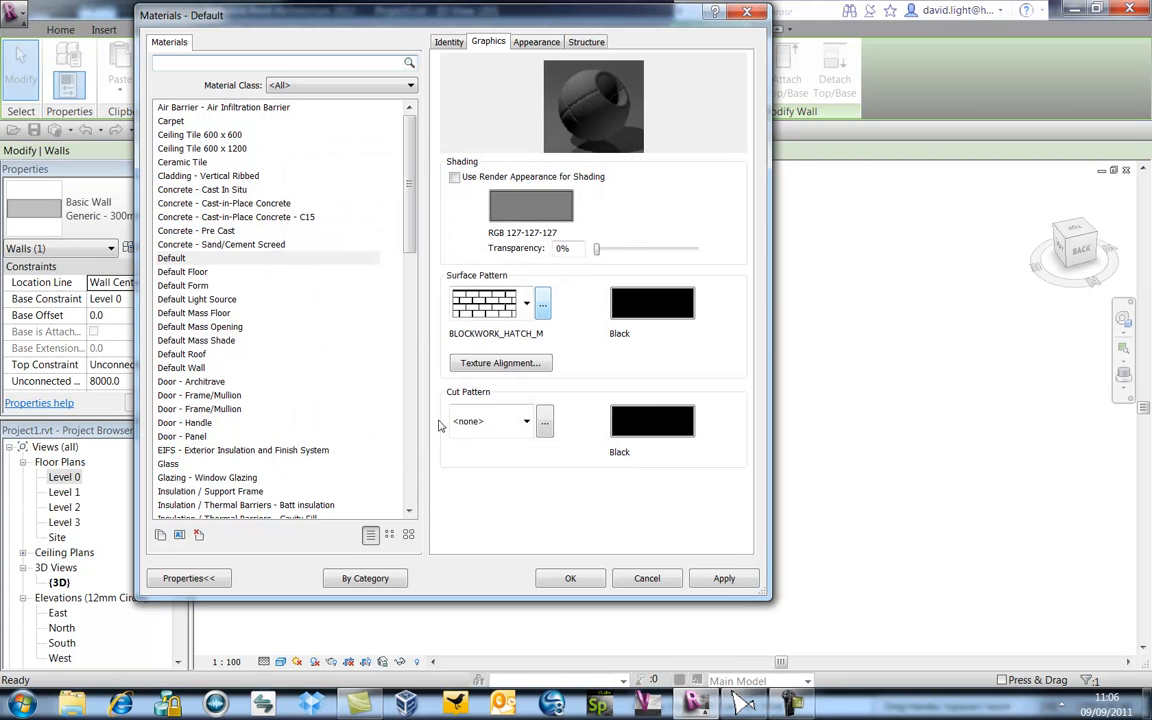
Step: Set the Default material's surface pattern colour to Blue, apply the change to the wall type, and deselect the wall
{"action": "left_click", "coordinate": [652, 302]}
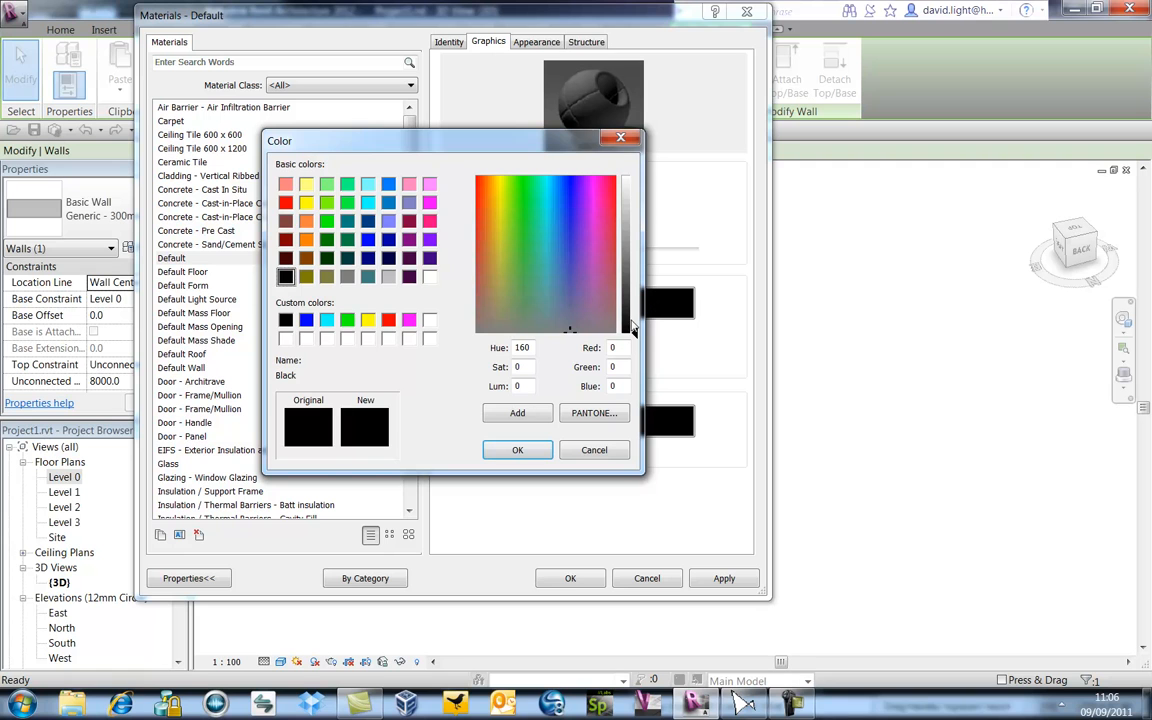
{"action": "left_click", "coordinate": [368, 239]}
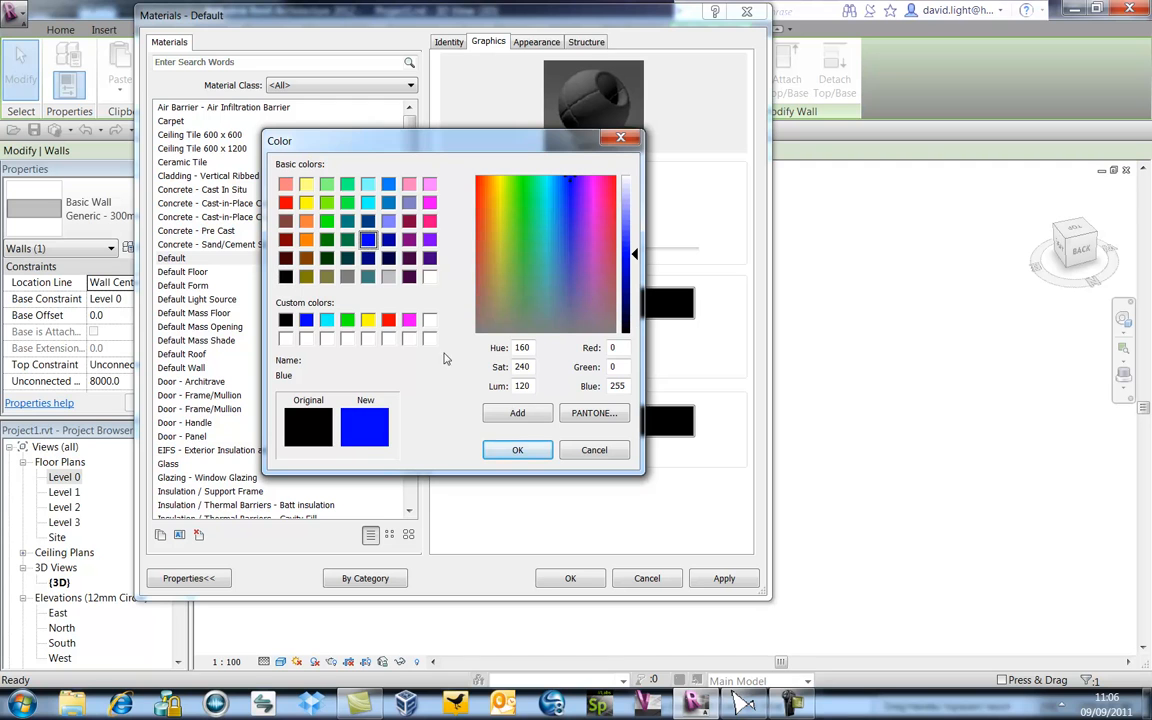
{"action": "left_click", "coordinate": [517, 451]}
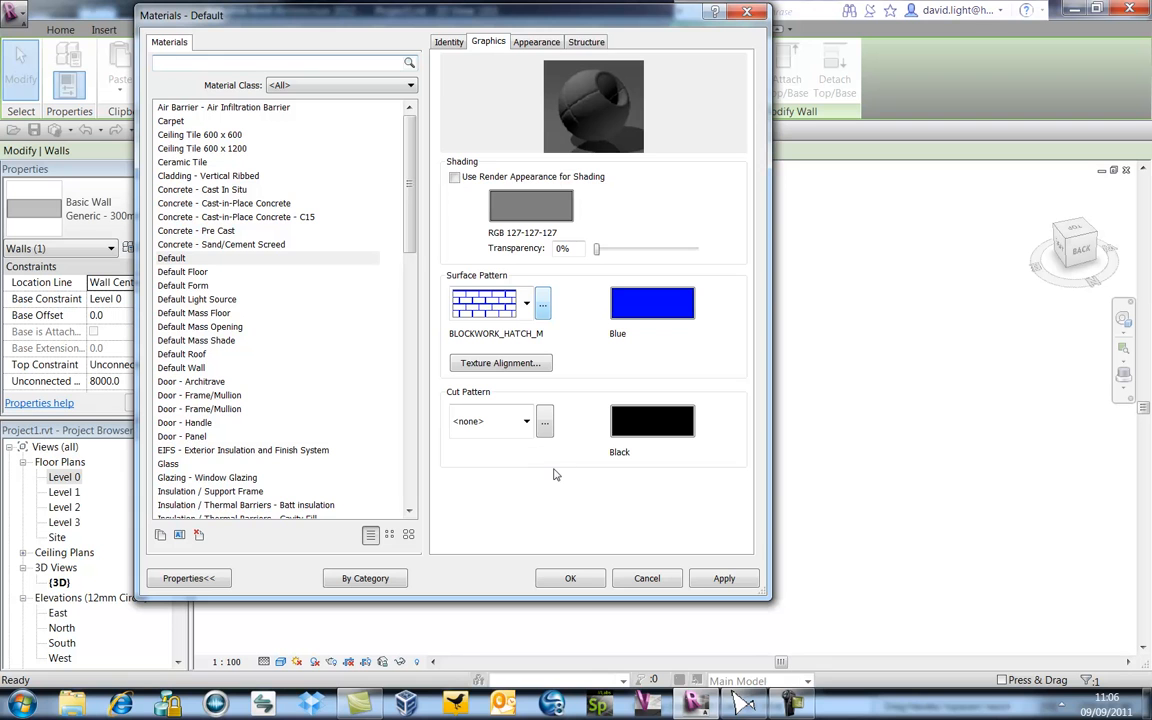
{"action": "left_click", "coordinate": [724, 578]}
{"action": "left_click", "coordinate": [570, 578]}
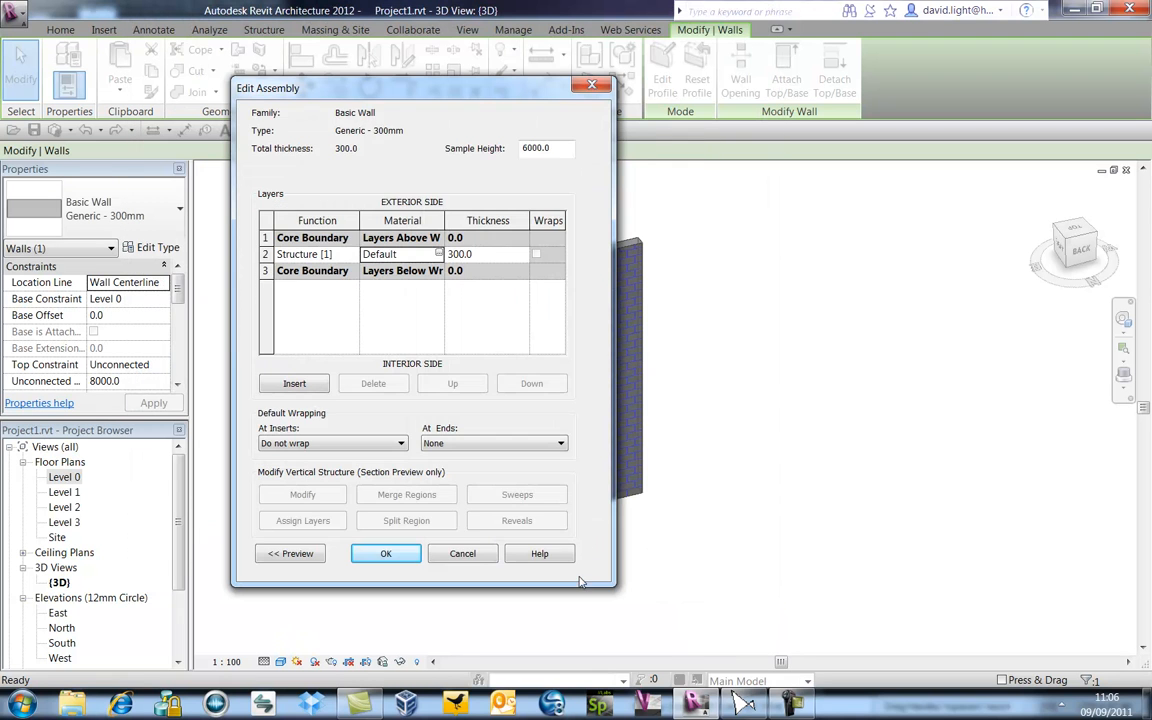
{"action": "left_click", "coordinate": [379, 556]}
{"action": "left_click", "coordinate": [388, 554]}
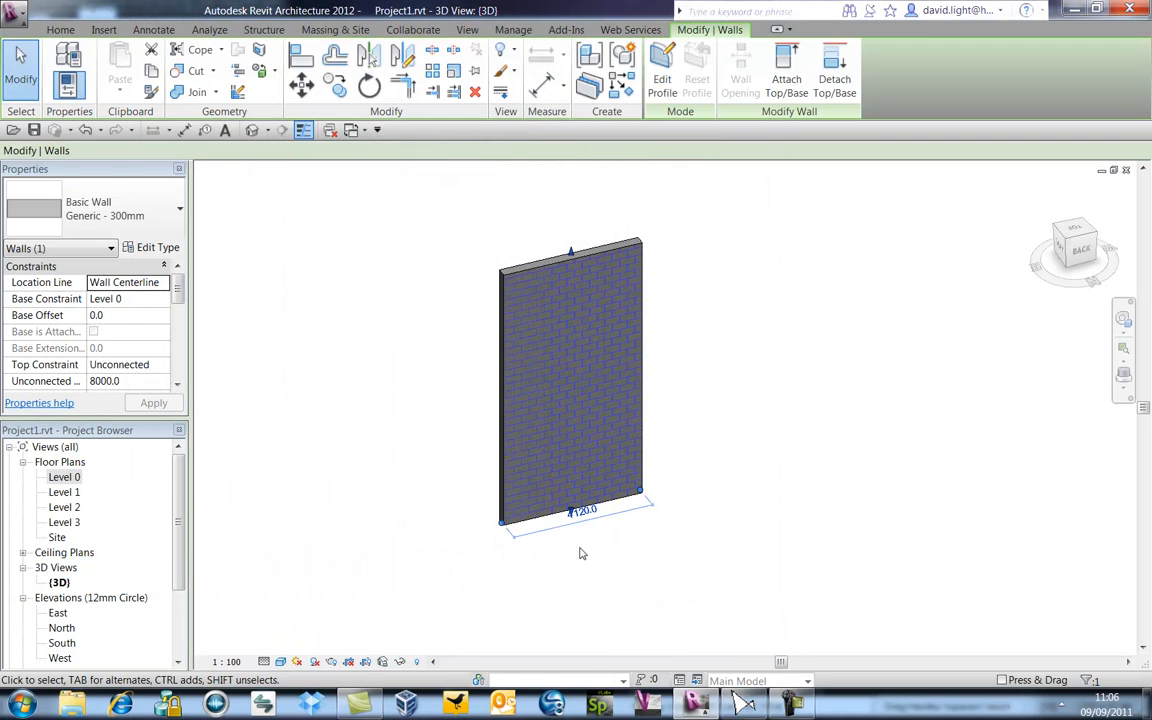
{"action": "left_click", "coordinate": [543, 543]}
Step: In the South elevation, align a vertical joint line of the blockwork pattern with the wall's left end edge
{"action": "scroll", "coordinate": [543, 543], "scroll_direction": "up", "scroll_amount": 6}
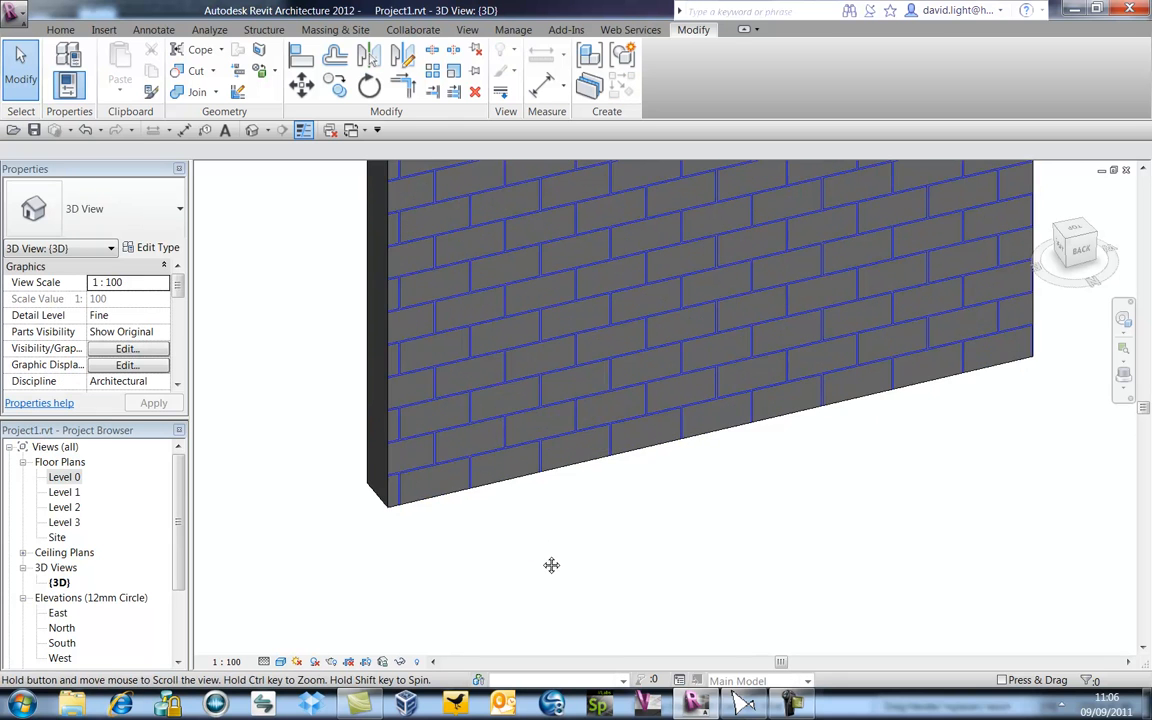
{"action": "middle_click_drag", "start_coordinate": [537, 550], "coordinate": [587, 595]}
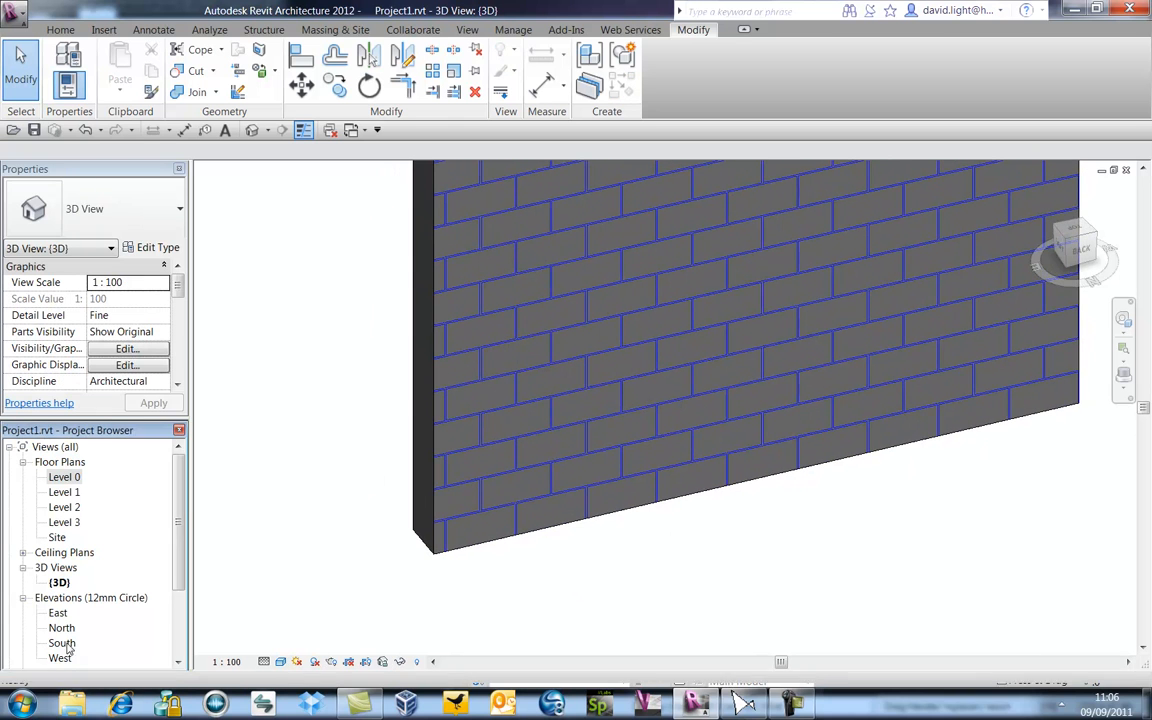
{"action": "double_click", "coordinate": [62, 643]}
{"action": "scroll", "coordinate": [585, 571], "scroll_direction": "up", "scroll_amount": 5}
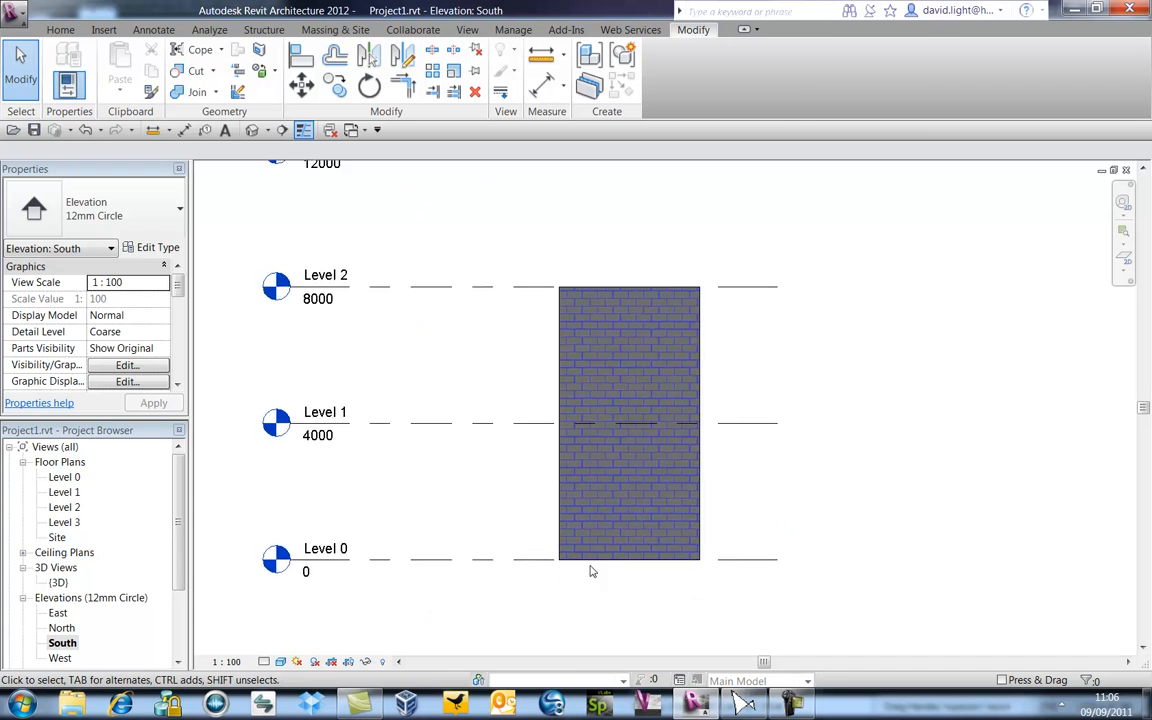
{"action": "scroll", "coordinate": [573, 571], "scroll_direction": "up", "scroll_amount": 6}
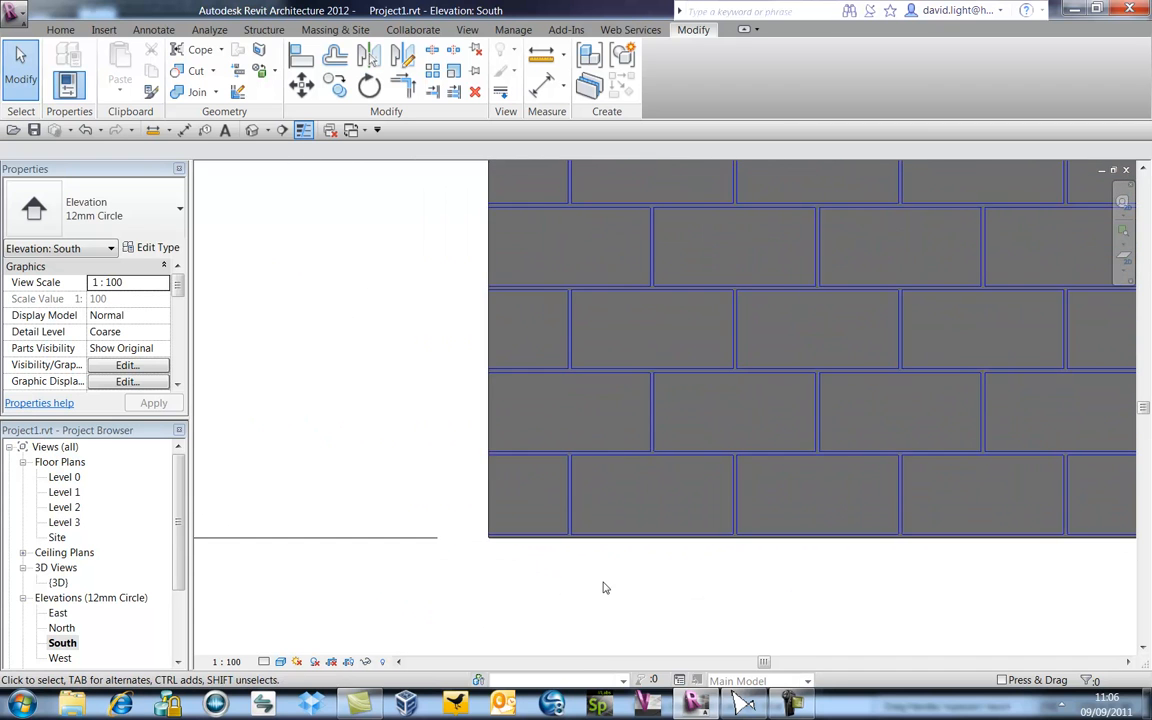
{"action": "middle_click_drag", "start_coordinate": [571, 494], "coordinate": [617, 501]}
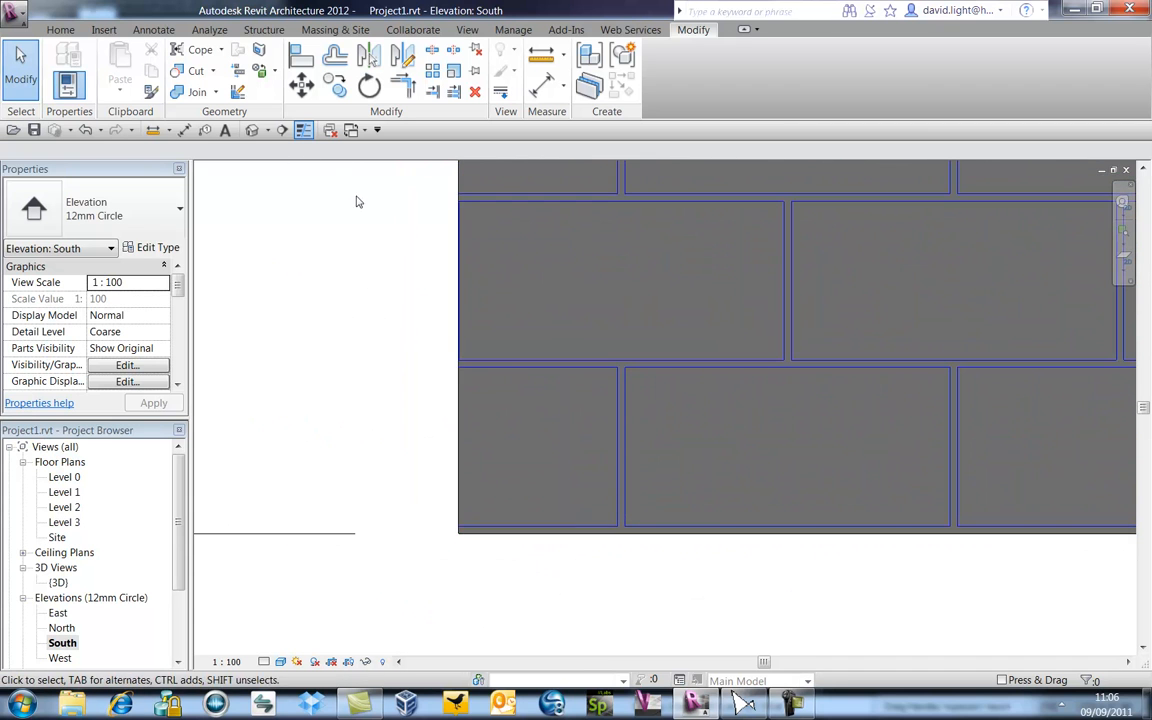
{"action": "left_click", "coordinate": [301, 55]}
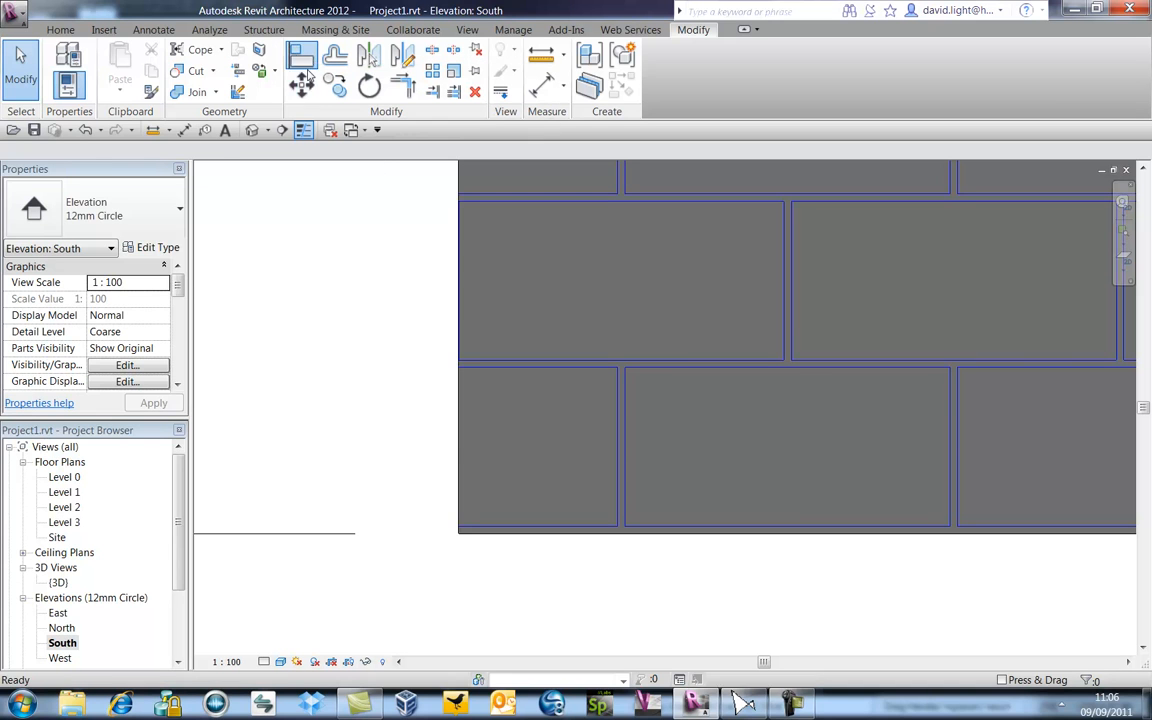
{"action": "left_click", "coordinate": [463, 437]}
{"action": "left_click", "coordinate": [620, 455]}
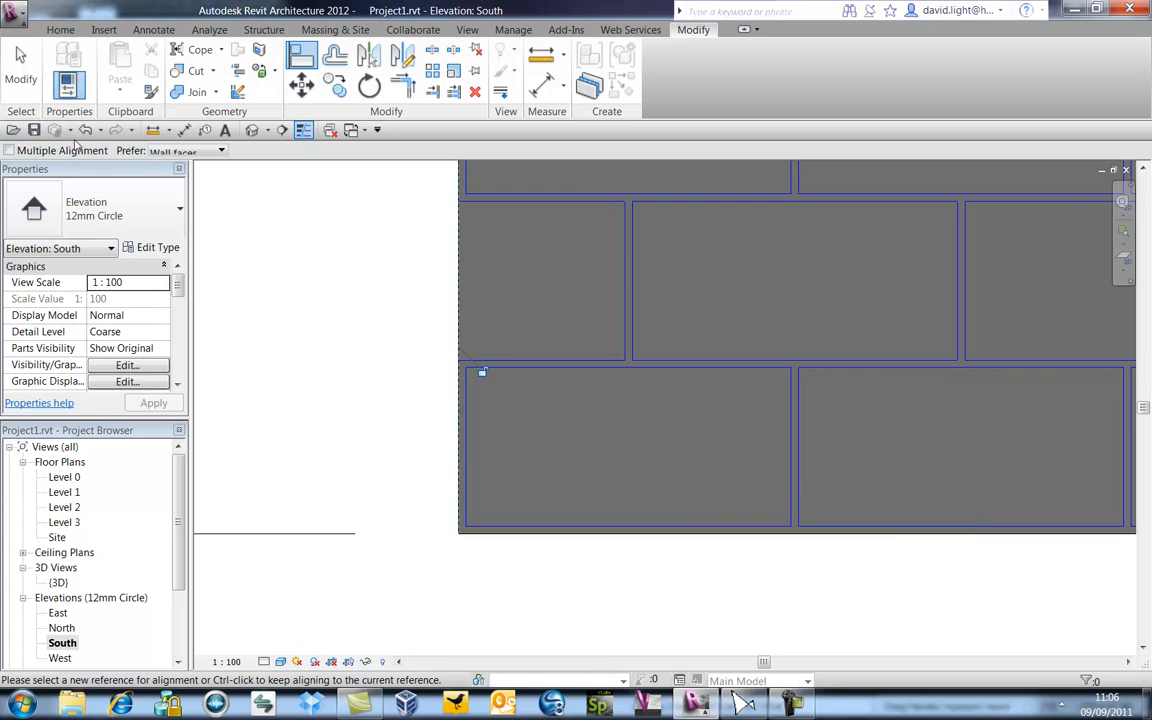
{"action": "left_click", "coordinate": [32, 78]}
Step: Try rotating the wall's blockwork surface pattern to a diagonal using one of its vertical joint lines, and undo the rotation
{"action": "scroll", "coordinate": [586, 461], "scroll_direction": "down", "scroll_amount": 2}
{"action": "middle_click_drag", "start_coordinate": [600, 411], "coordinate": [545, 499]}
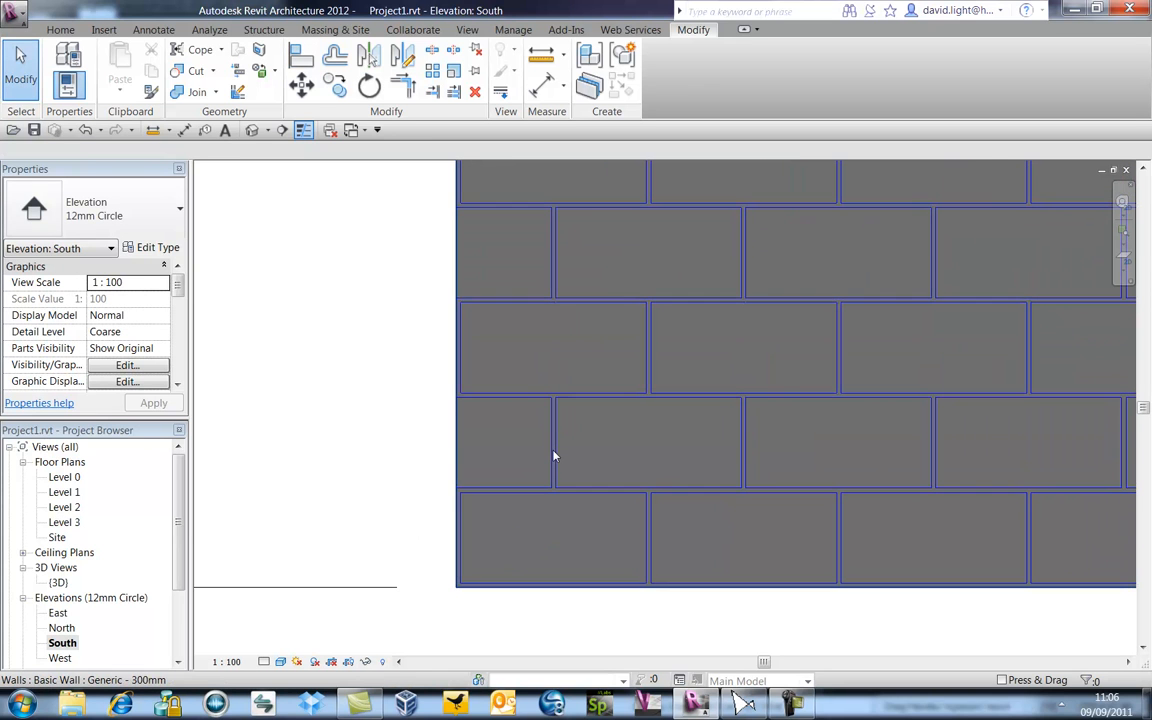
{"action": "left_click", "coordinate": [555, 456]}
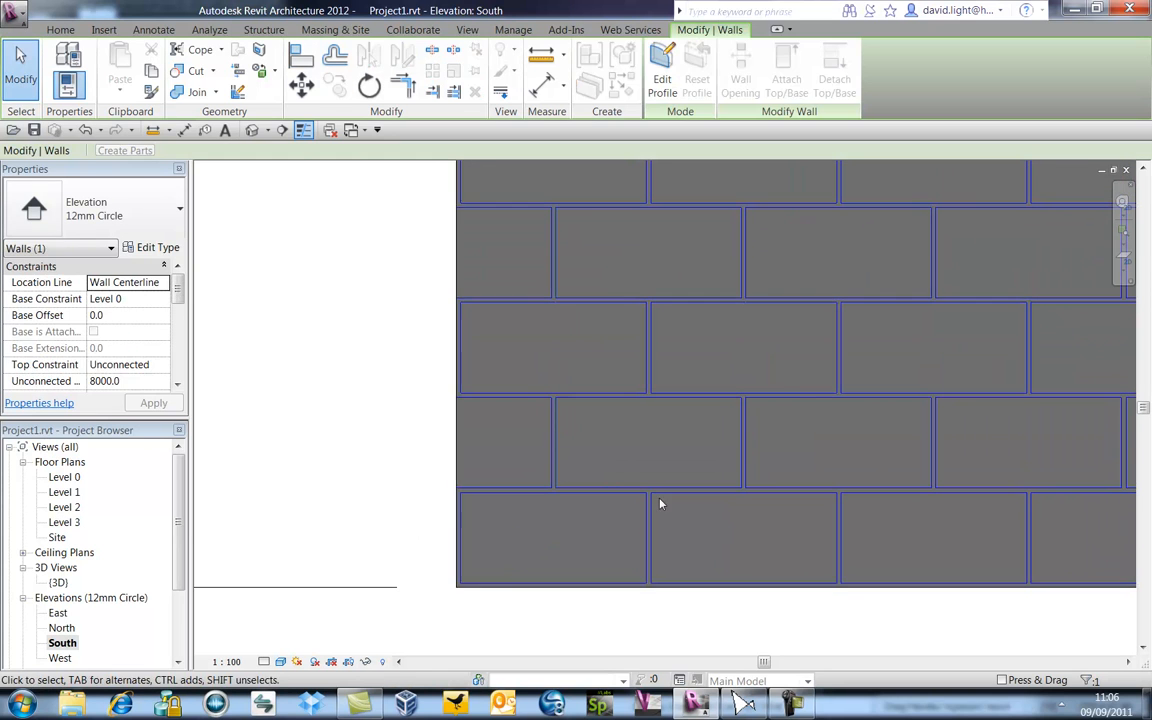
{"action": "left_click", "coordinate": [369, 86]}
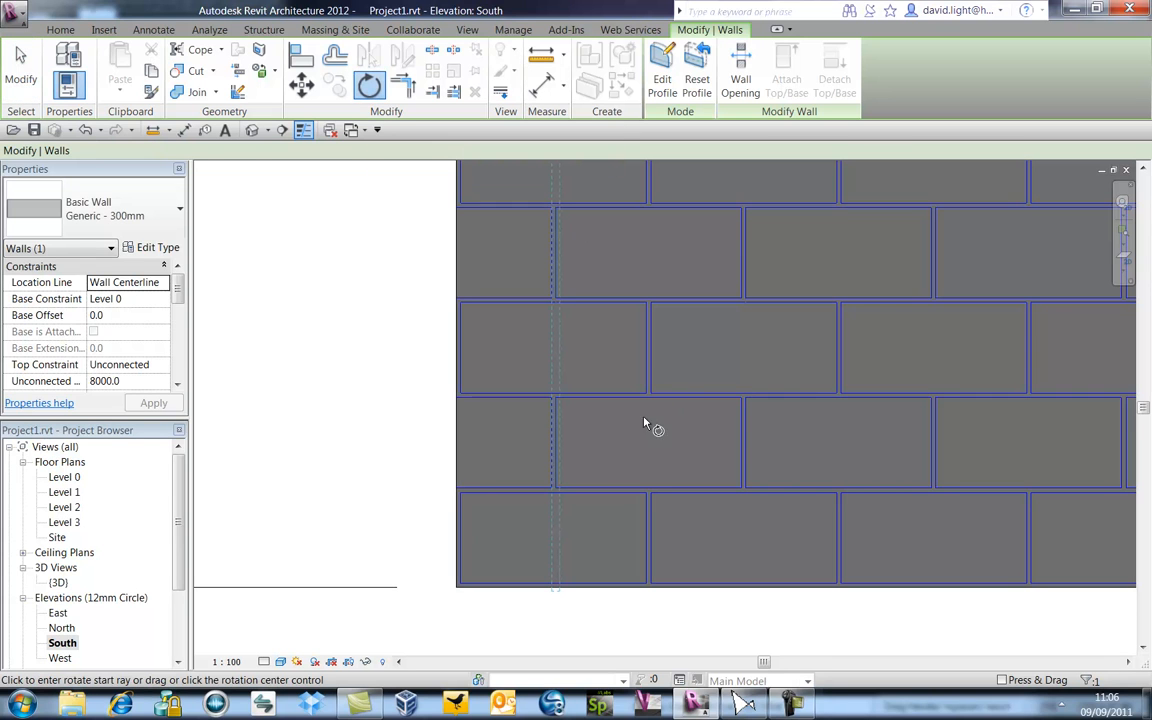
{"action": "left_click", "coordinate": [249, 150]}
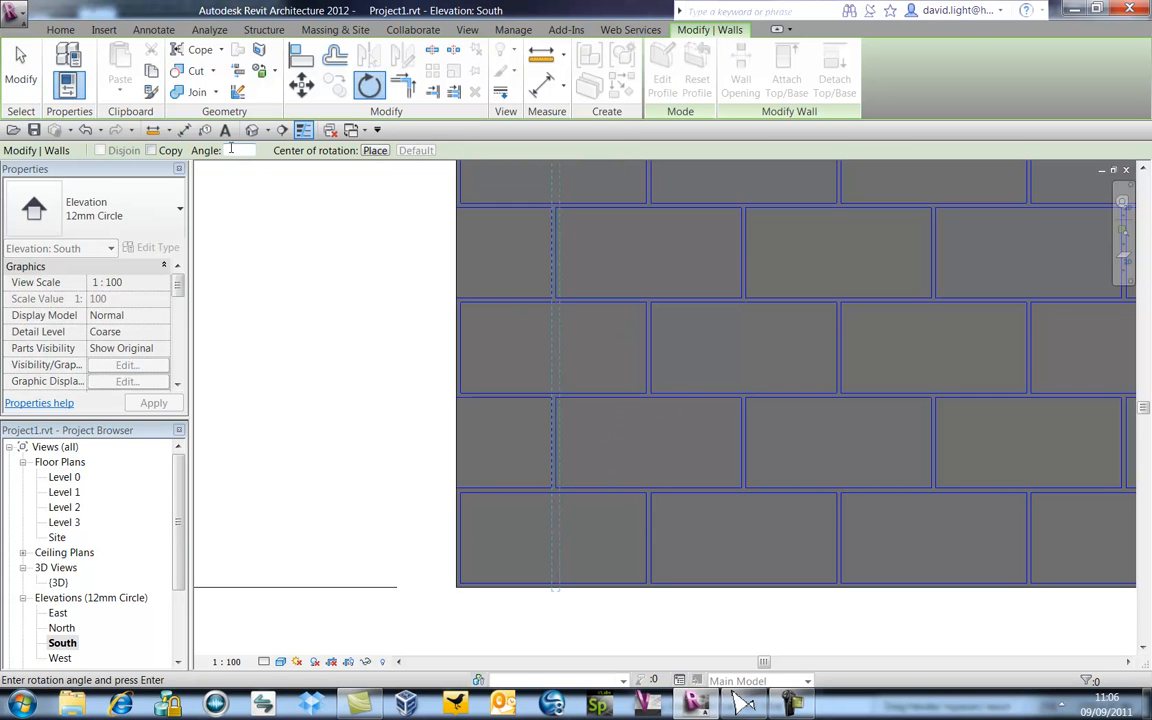
{"action": "key", "text": "Return"}
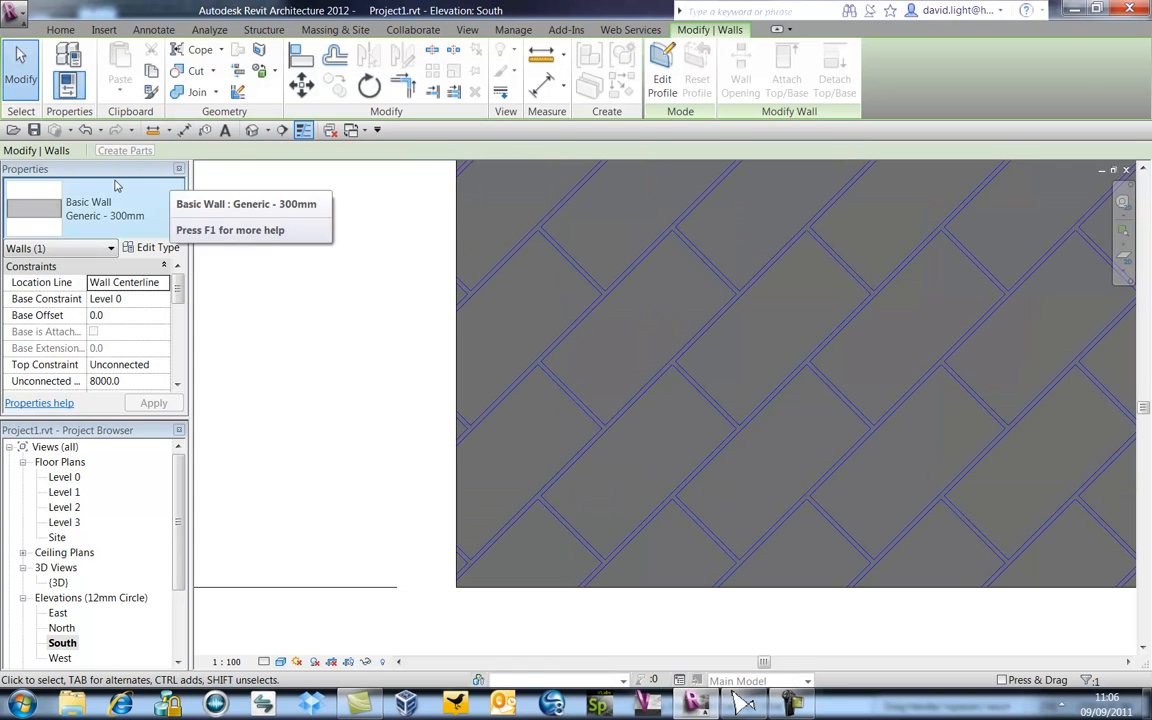
{"action": "key", "text": "ctrl+z"}
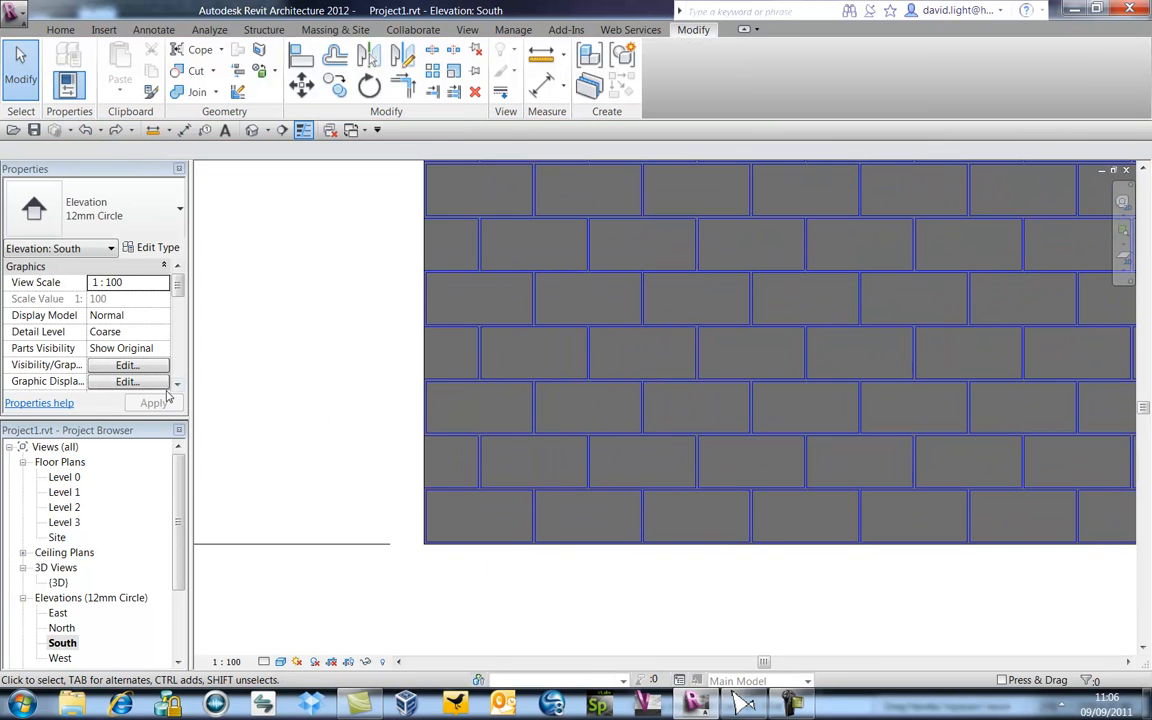
Step: Return to the default 3D view to examine the blockwork pattern on the wall
{"action": "double_click", "coordinate": [58, 582]}
{"action": "middle_click_drag", "start_coordinate": [715, 409], "coordinate": [843, 582], "text": "shift"}
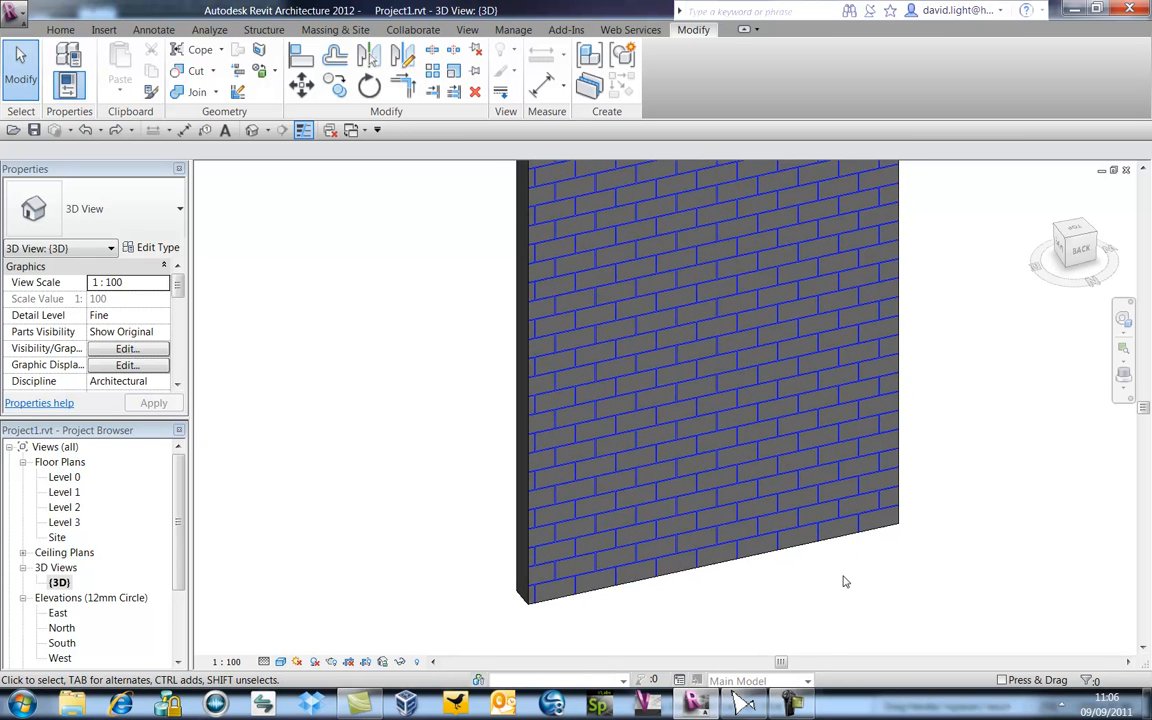